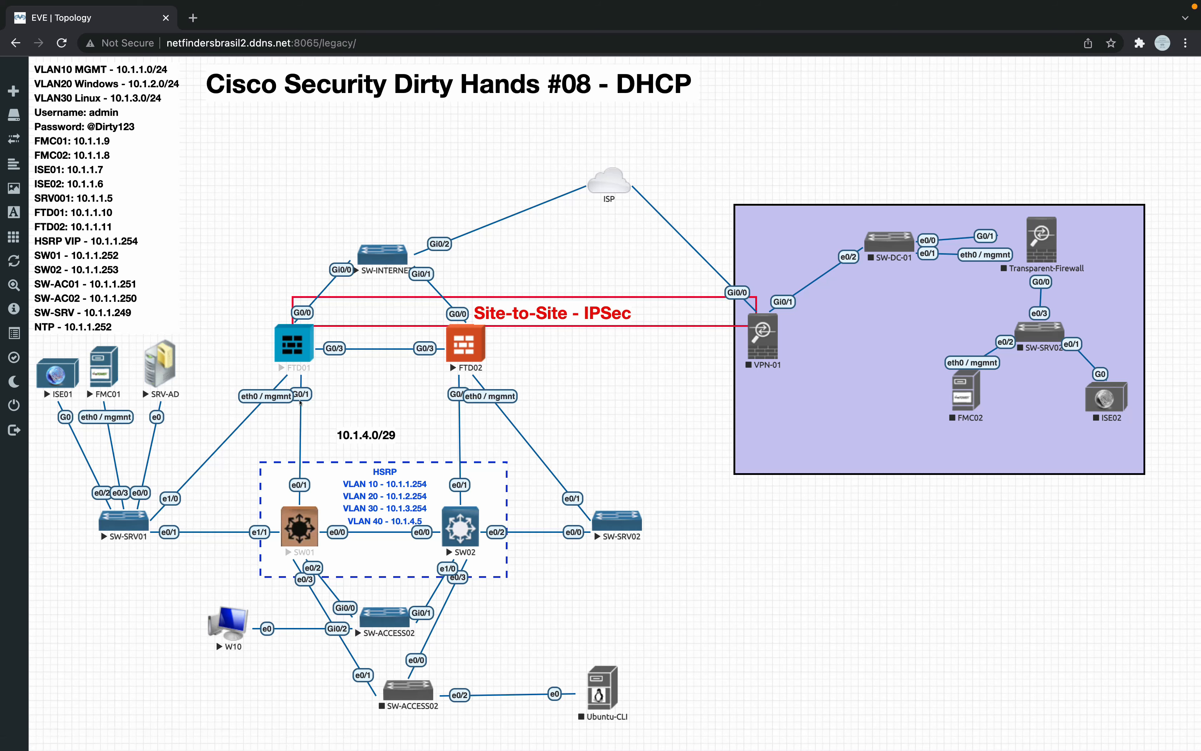
Switch to Server Manager on the Windows server and complete the DHCP post-install configuration, authorizing with the preset domain administrator credentials.
key("ctrl+Right")
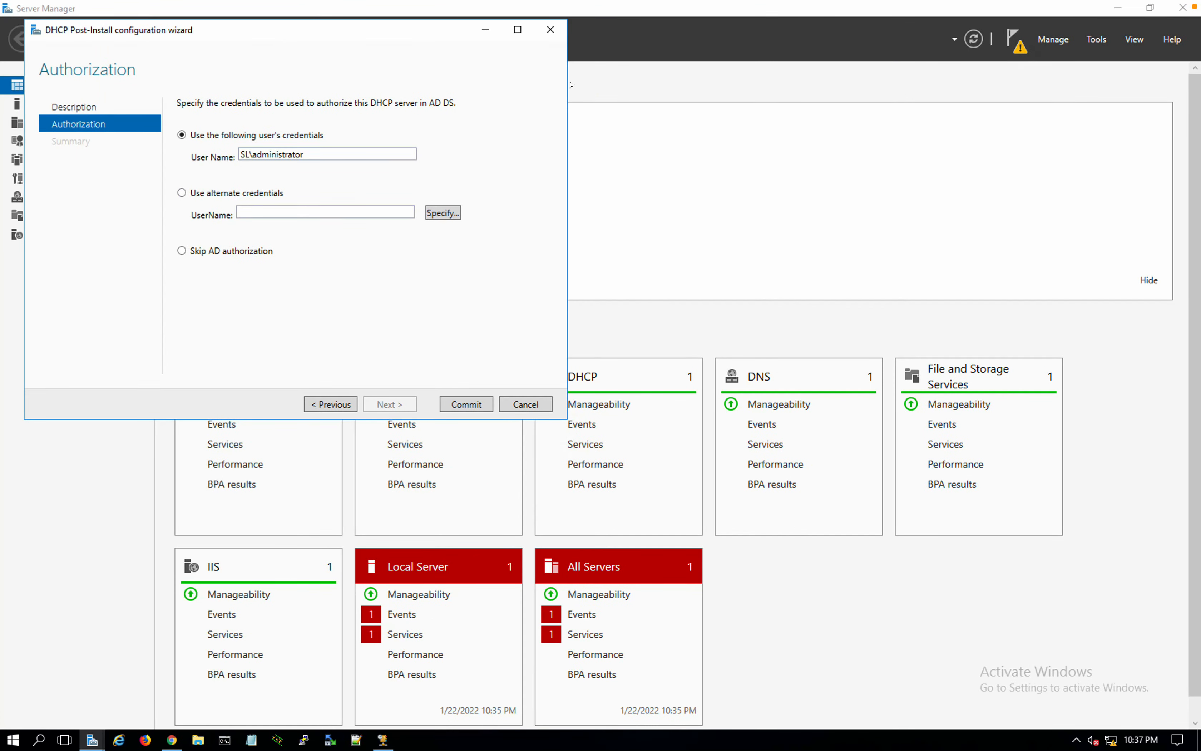
left_click(526, 403)
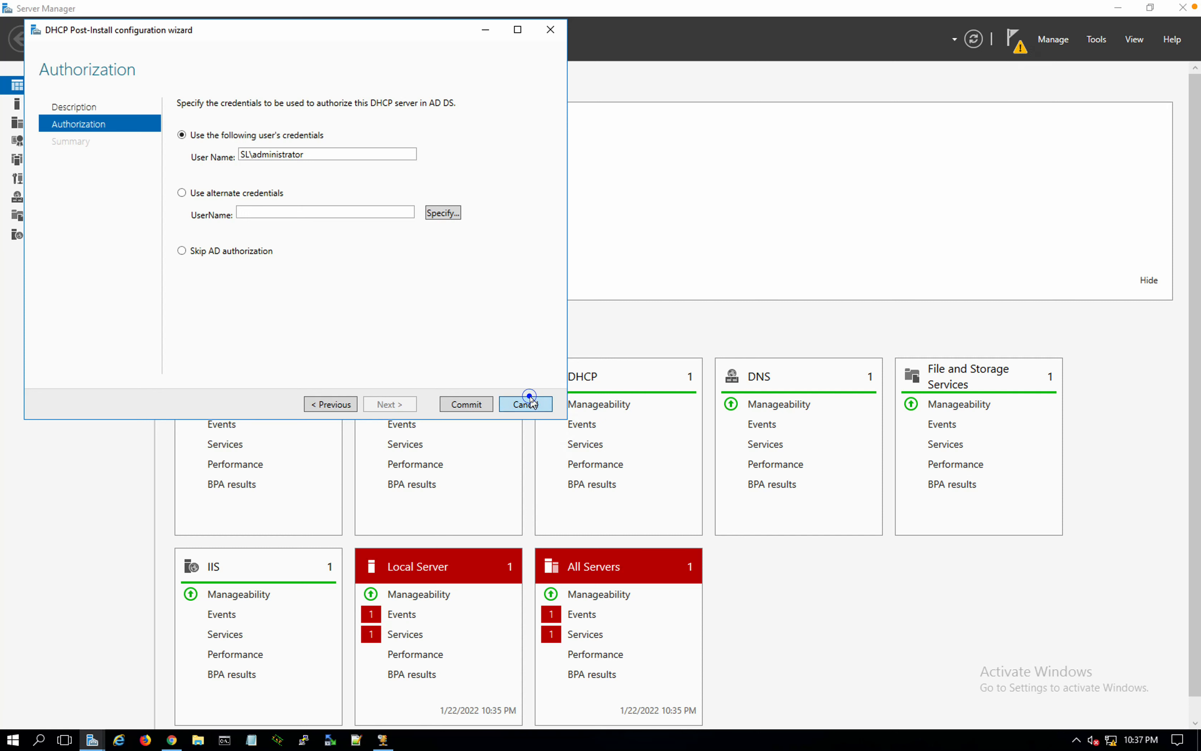
left_click(1015, 39)
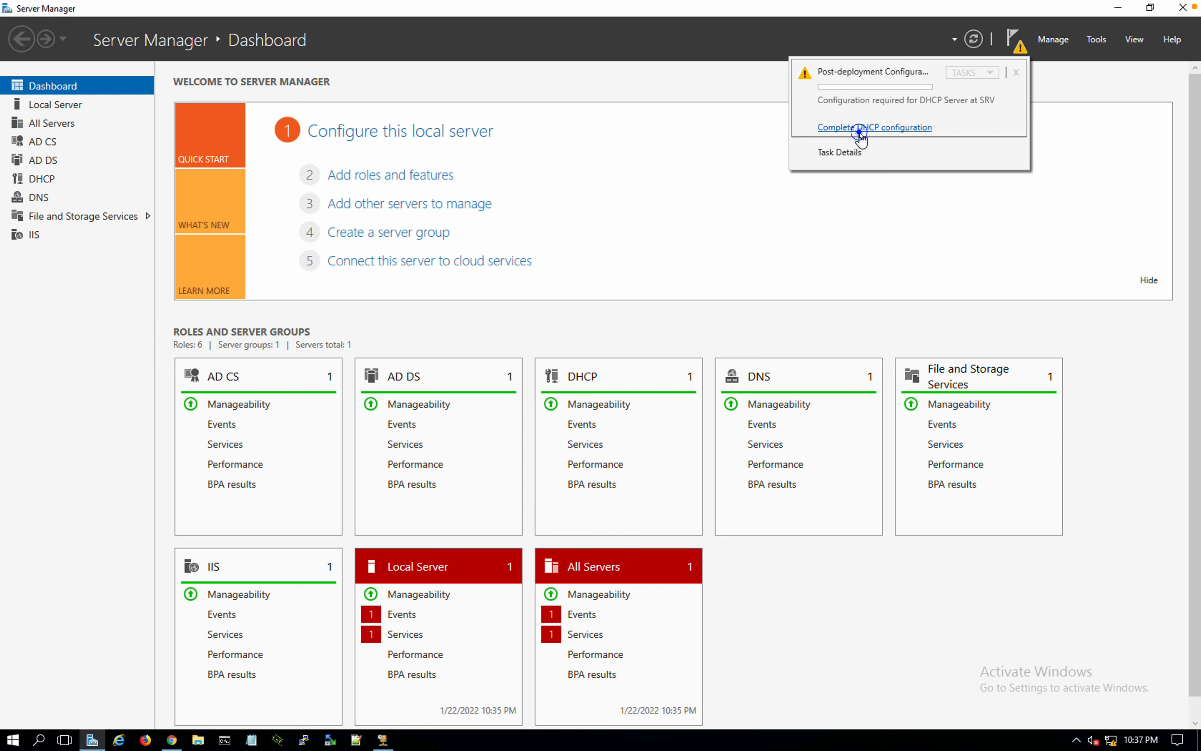
left_click(858, 132)
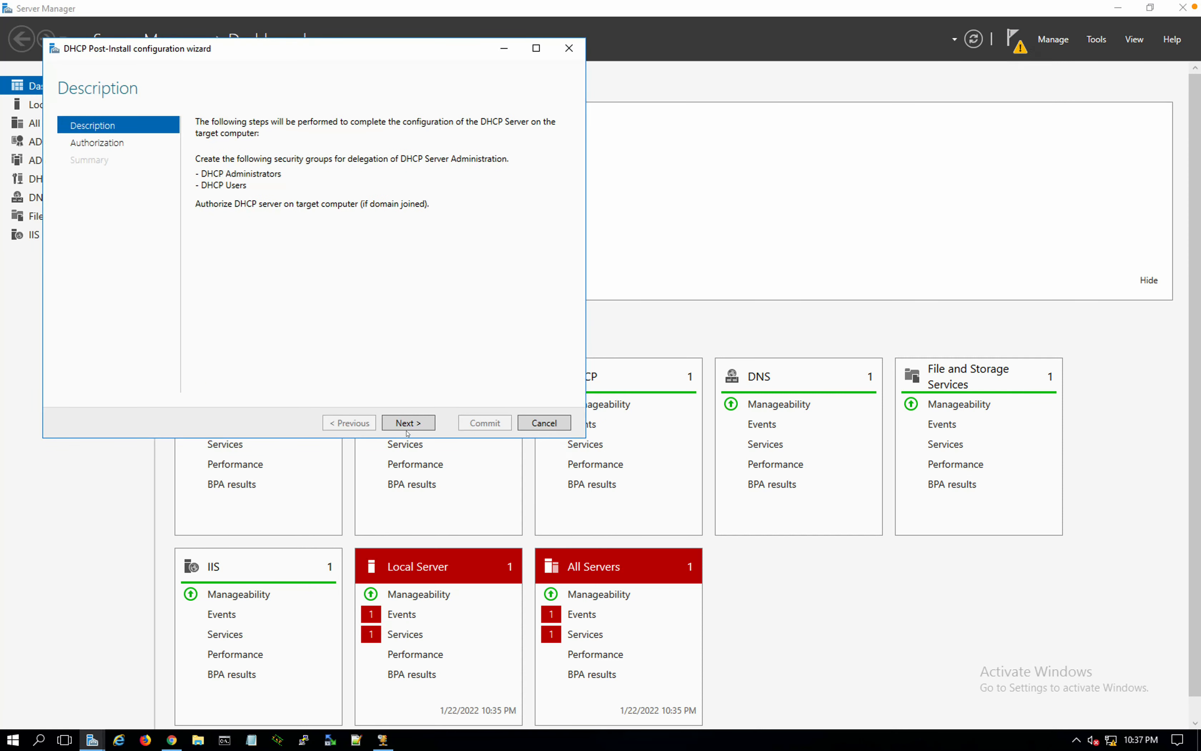
left_click(407, 423)
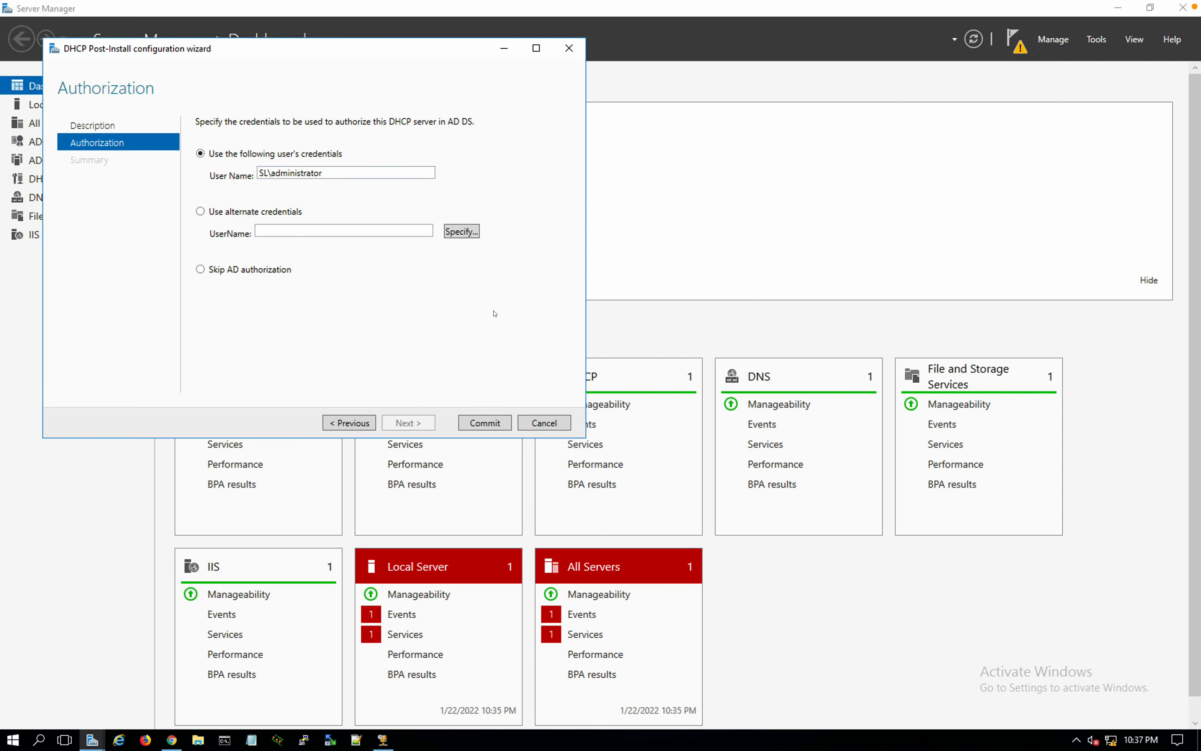
left_click(485, 422)
left_click(485, 422)
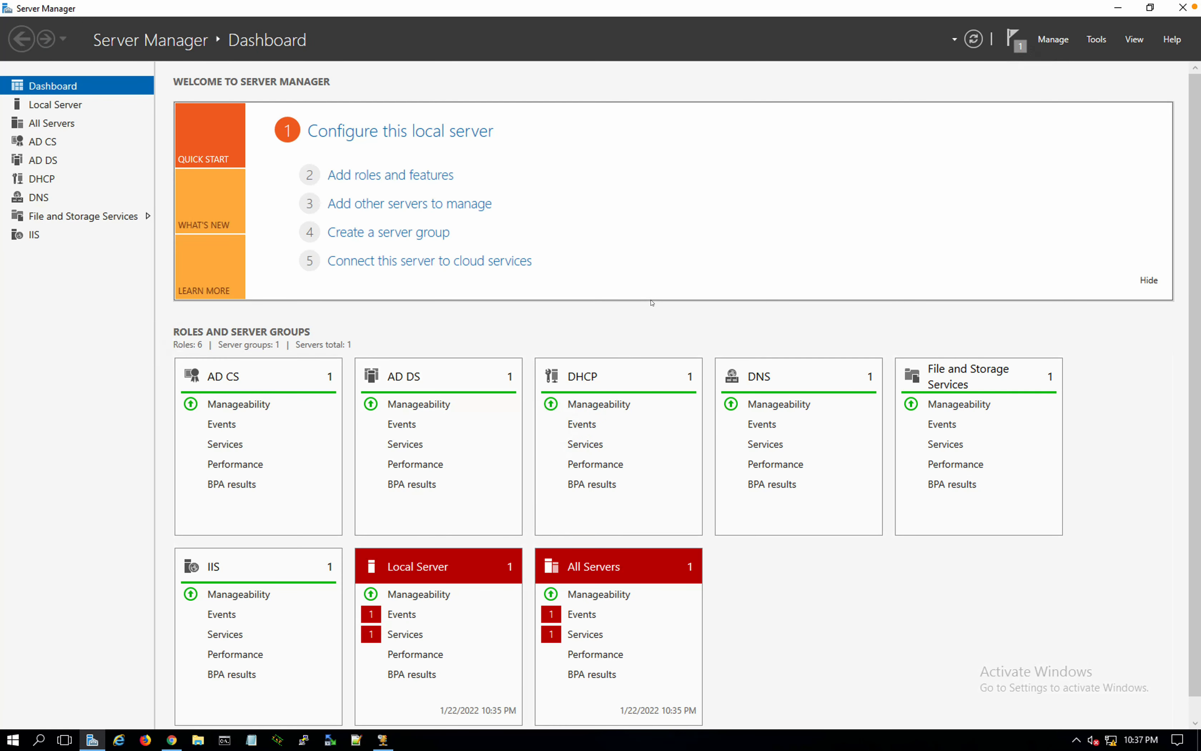
Open the DHCP management console maximized, widen its tree area, and expand the srv.securitylab.com server and its IPv4 node.
left_click(1096, 39)
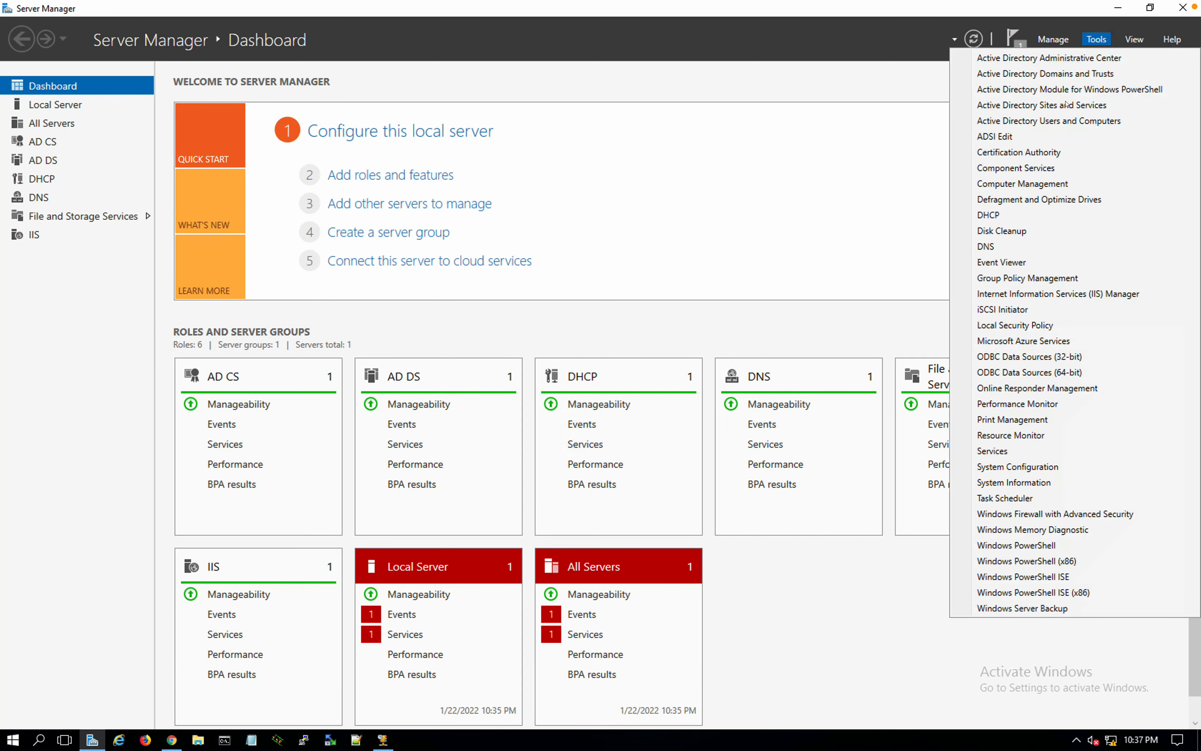
left_click(998, 214)
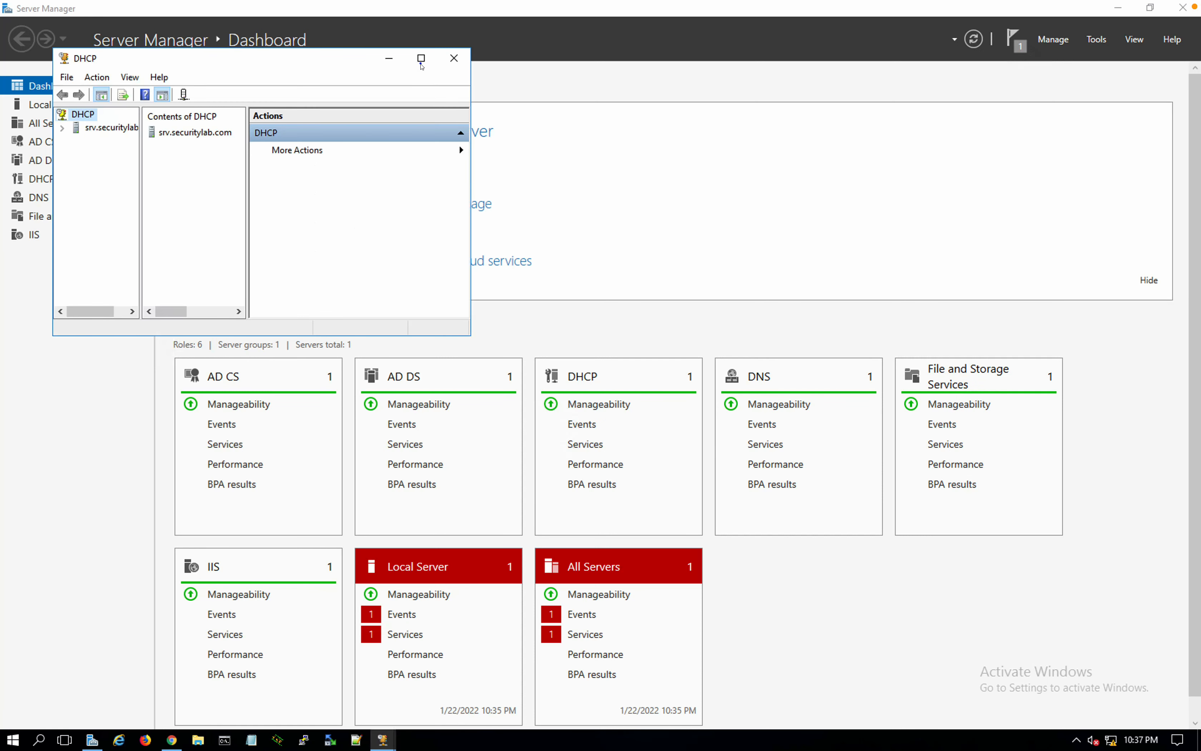
left_click(421, 59)
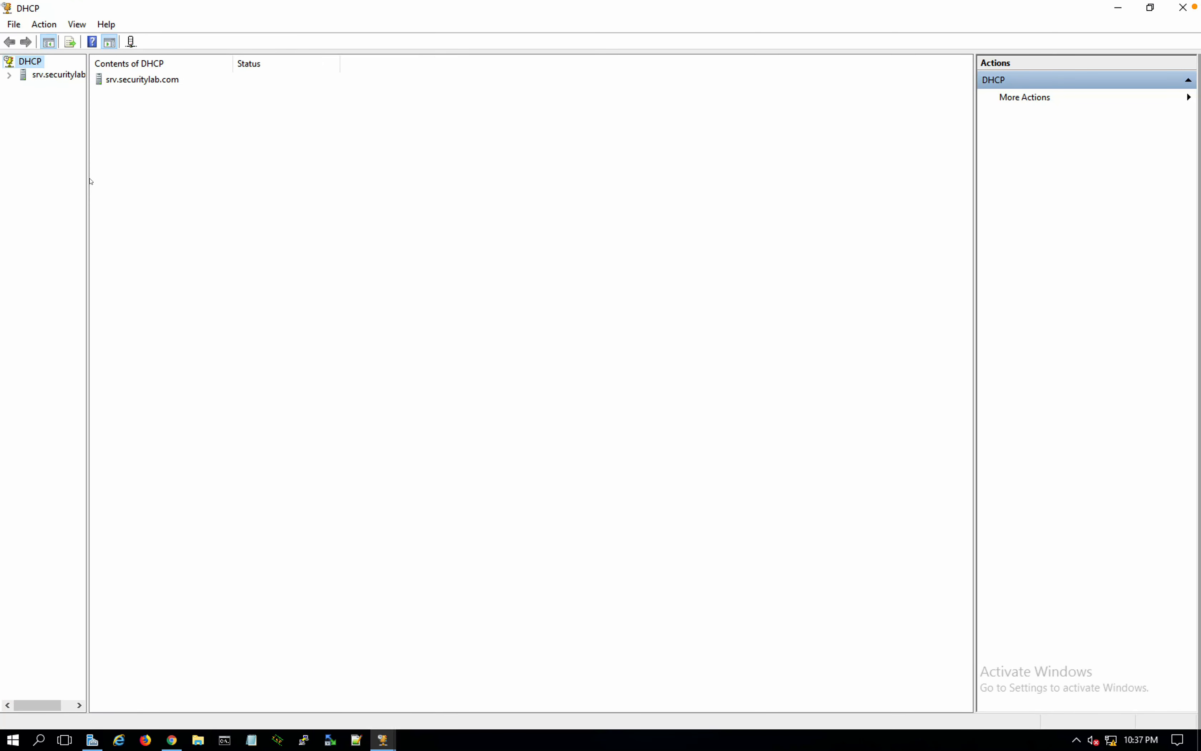
left_click_drag(87, 178, 238, 174)
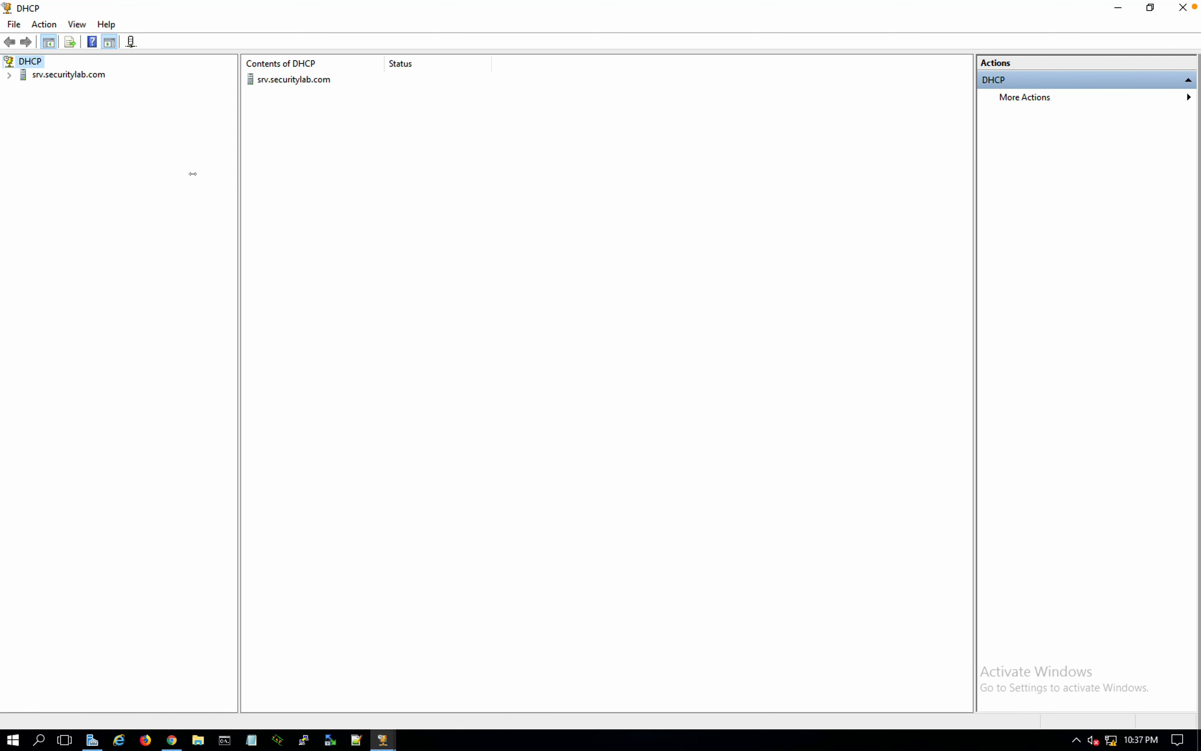
left_click(10, 75)
left_click(23, 87)
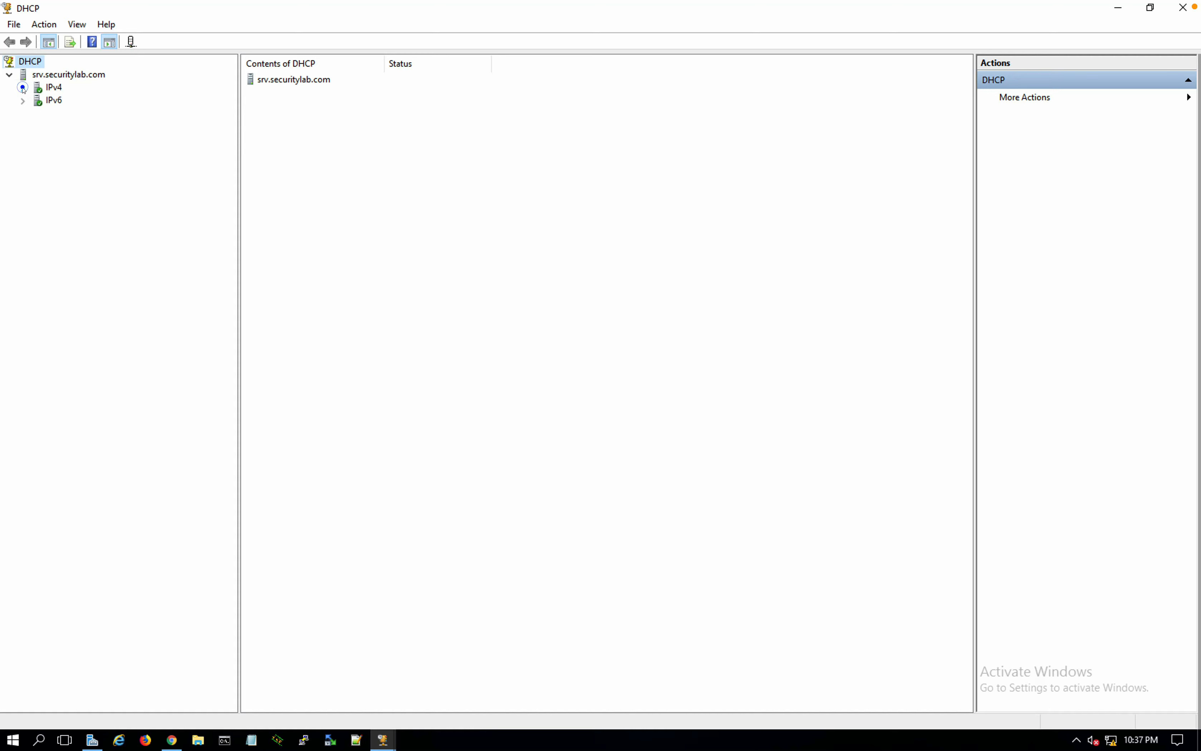
Start a new IPv4 scope and name it VLAN20, leaving the description empty.
right_click(41, 87)
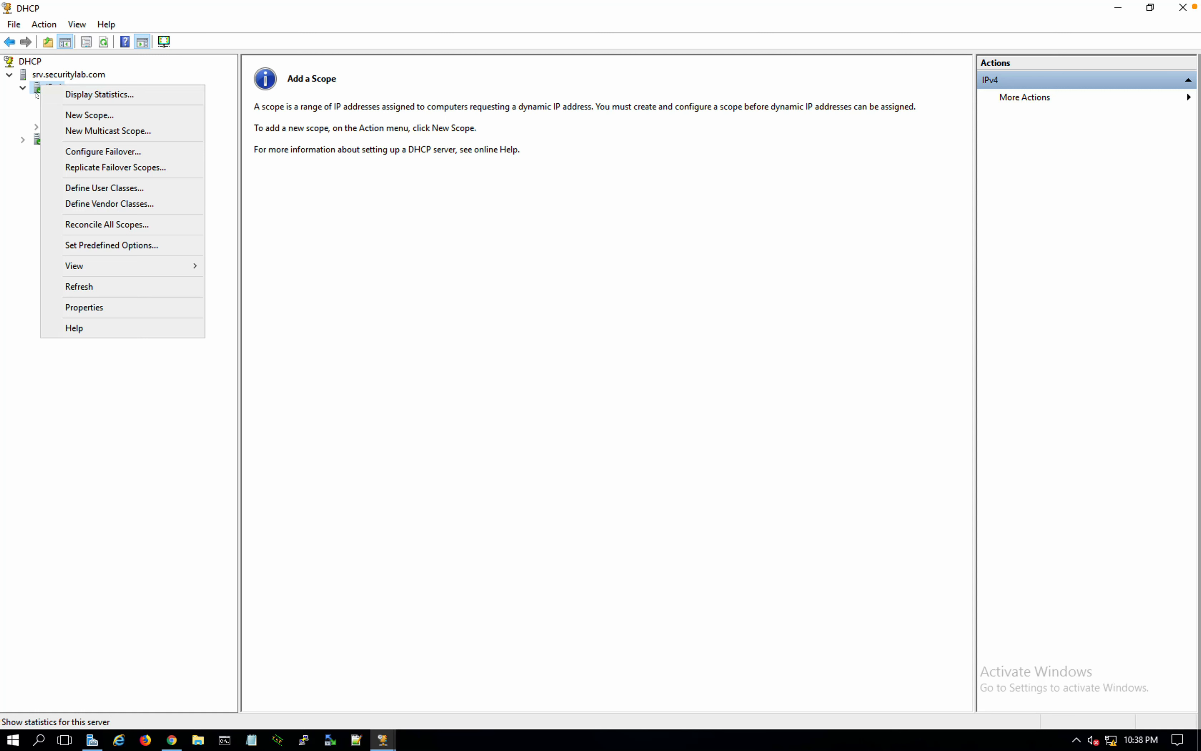
left_click(90, 115)
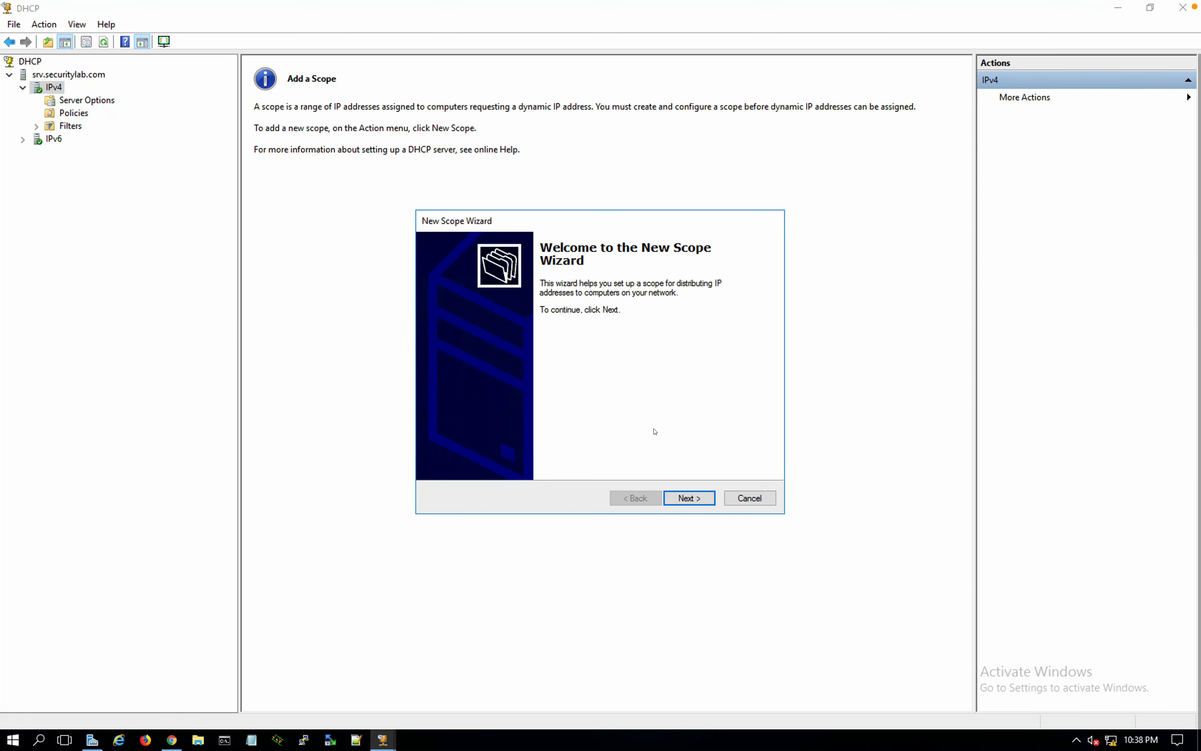
left_click(691, 498)
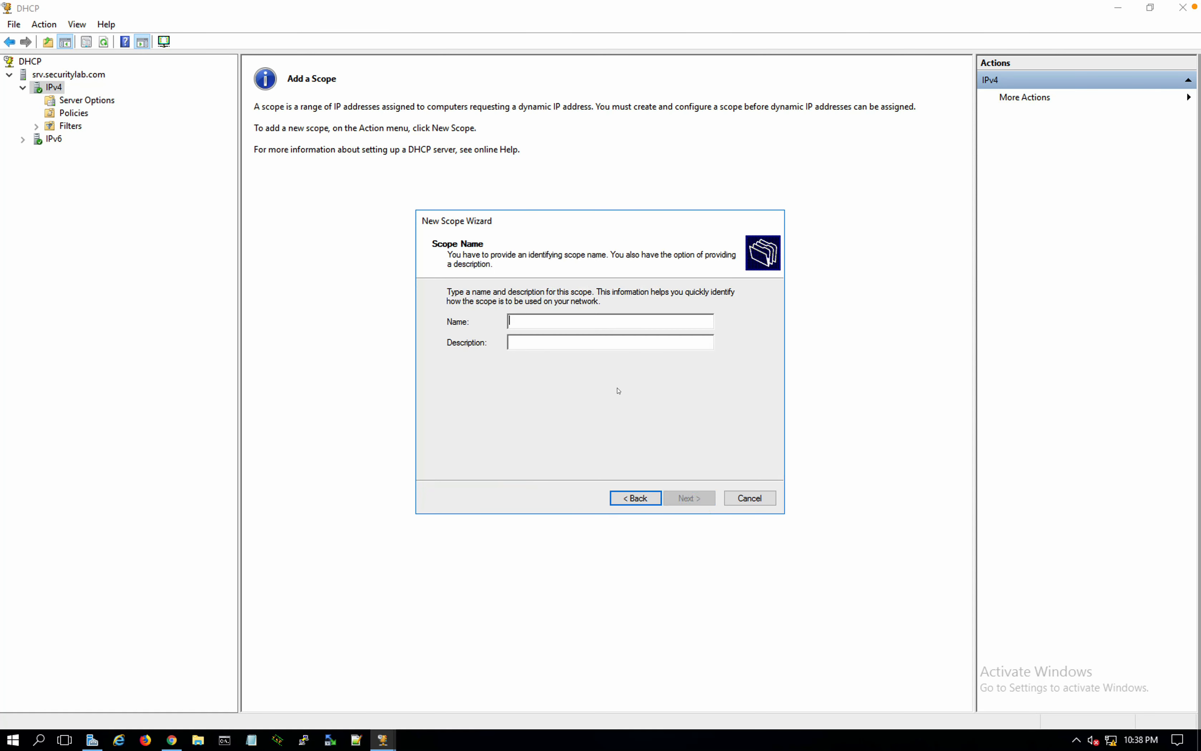
type("VLAN20")
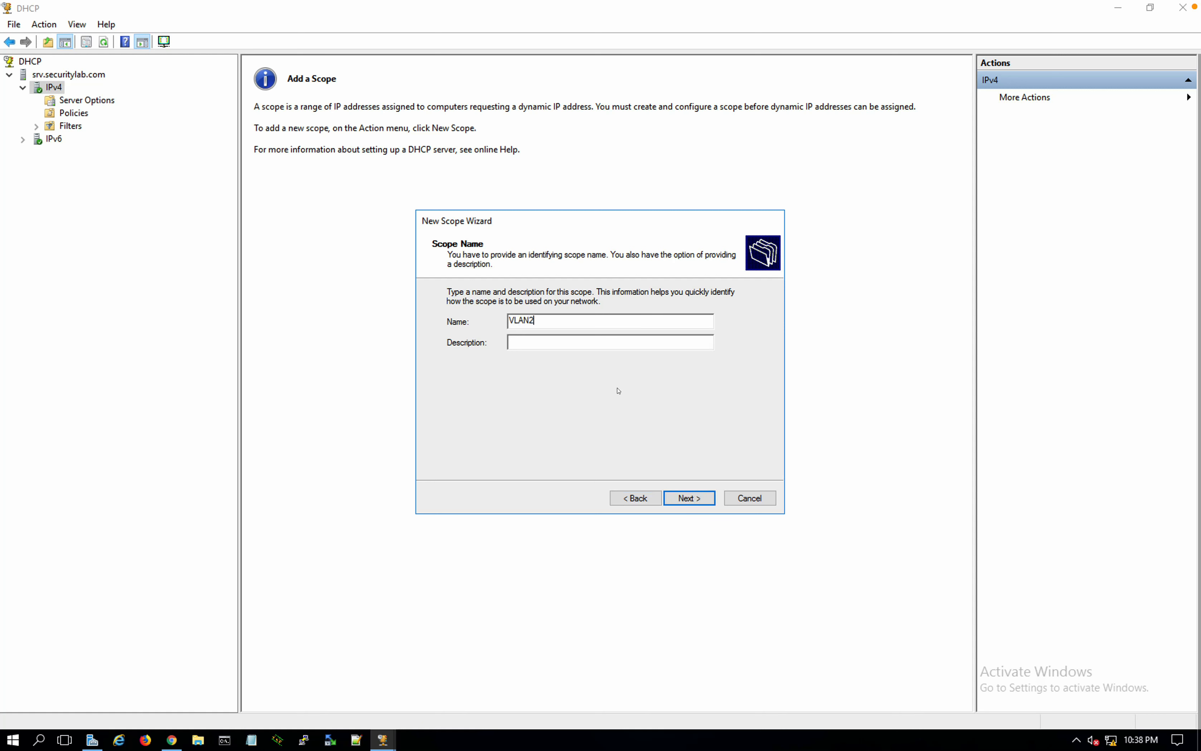
key("Tab")
key("Tab")
key("Tab")
key("Return")
Set the VLAN20 scope's address range to 10.1.2.100 through 10.1.2.150 with a subnet mask length of 24.
type("10.")
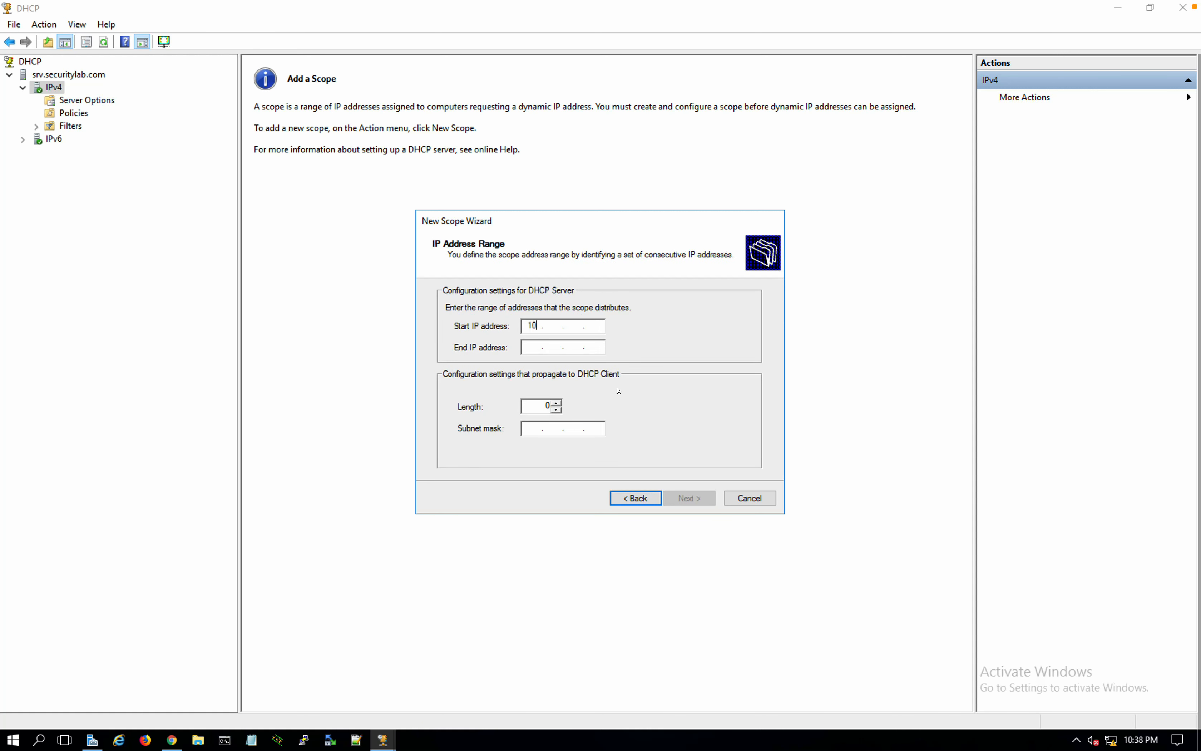
type("1.2.100")
key("Tab")
type("10.1.")
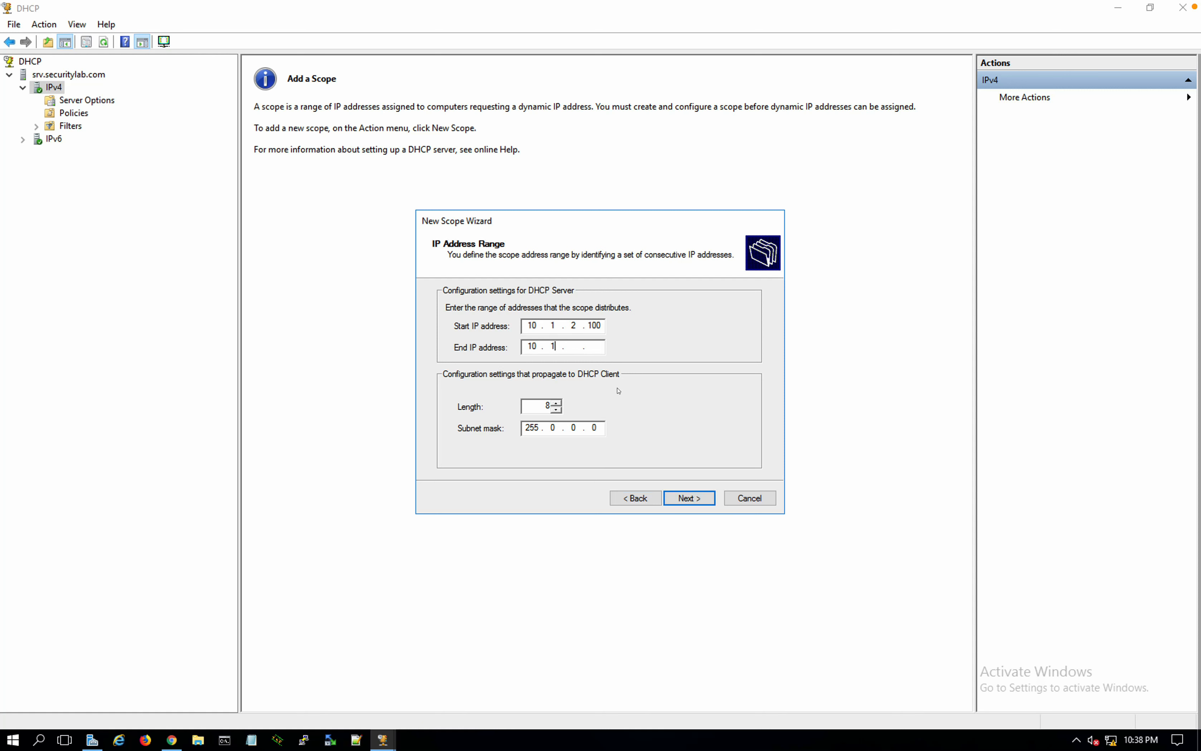
type("2.150")
double_click(537, 407)
type("24")
left_click(690, 497)
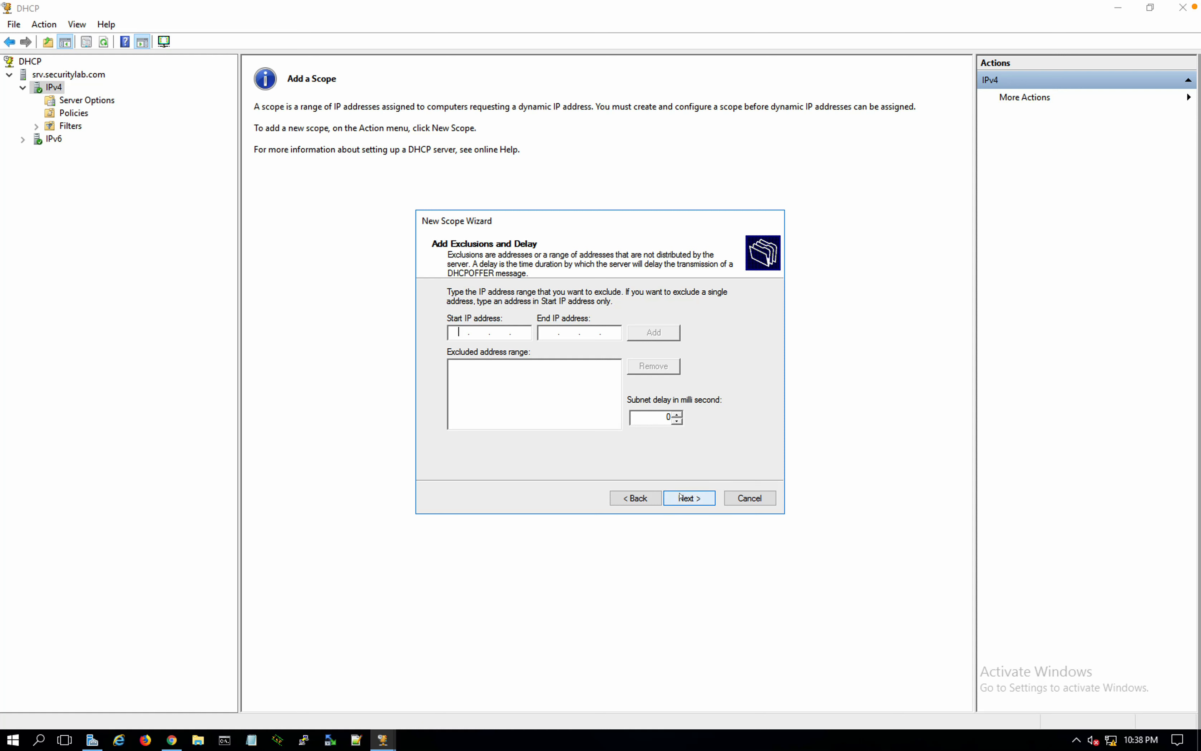
Keep the default exclusions and lease duration, and configure 10.1.2.254 as the VLAN20 scope's default gateway.
left_click(689, 498)
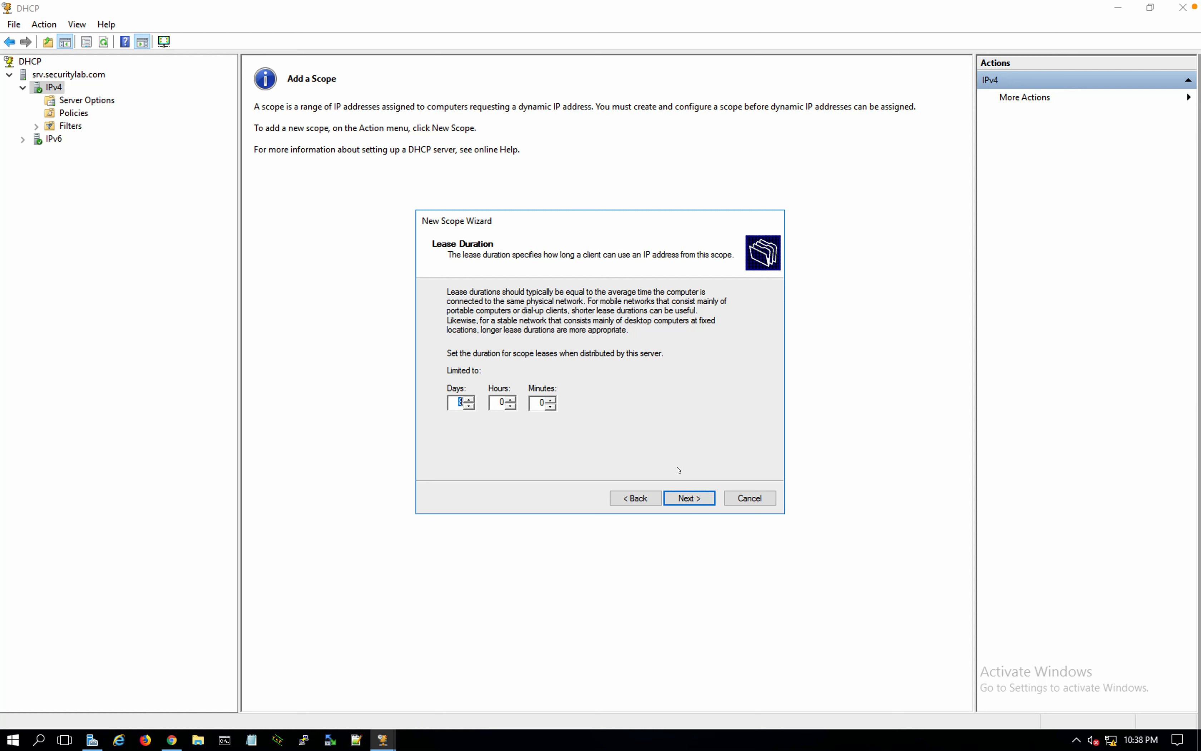
left_click(689, 497)
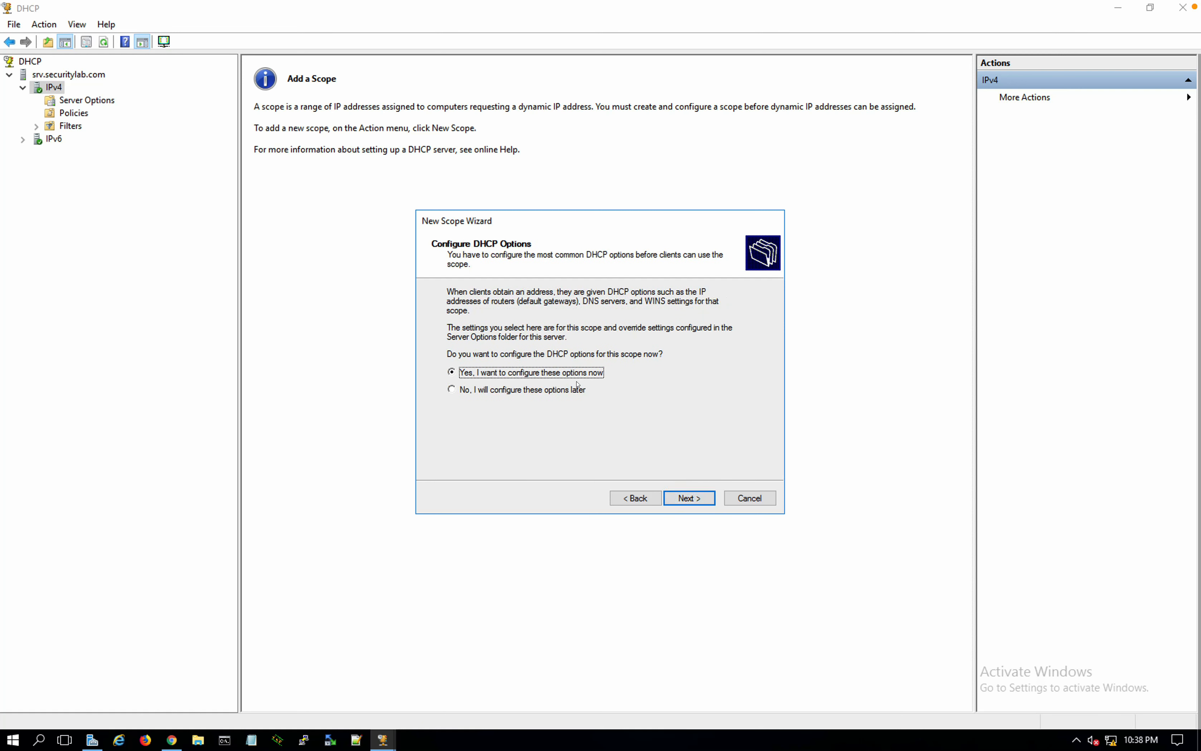
left_click(681, 498)
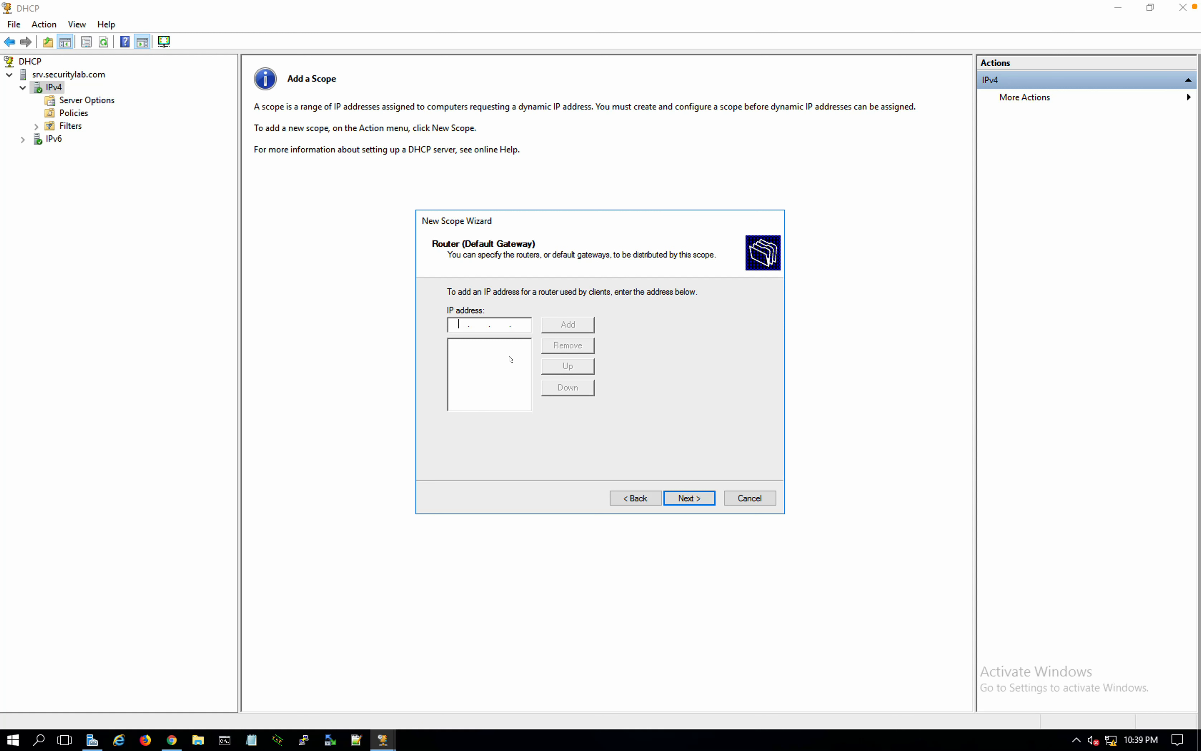
type("10.1.2.254")
left_click(579, 332)
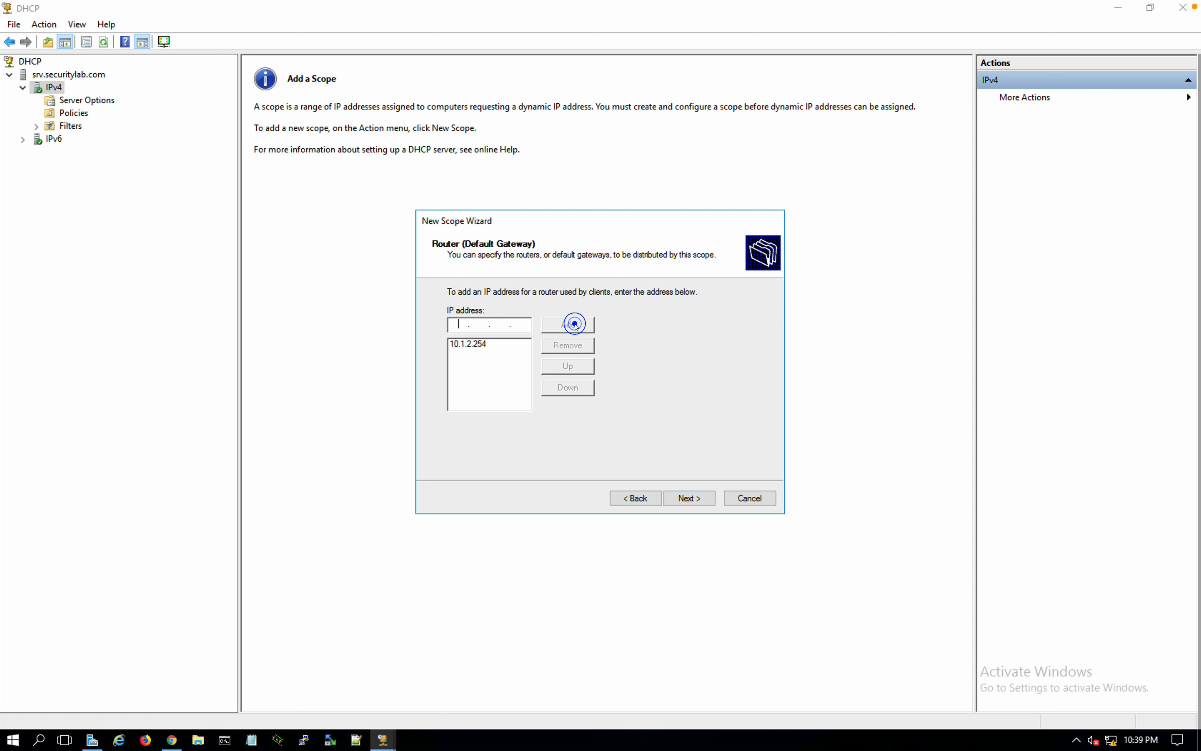
left_click(683, 498)
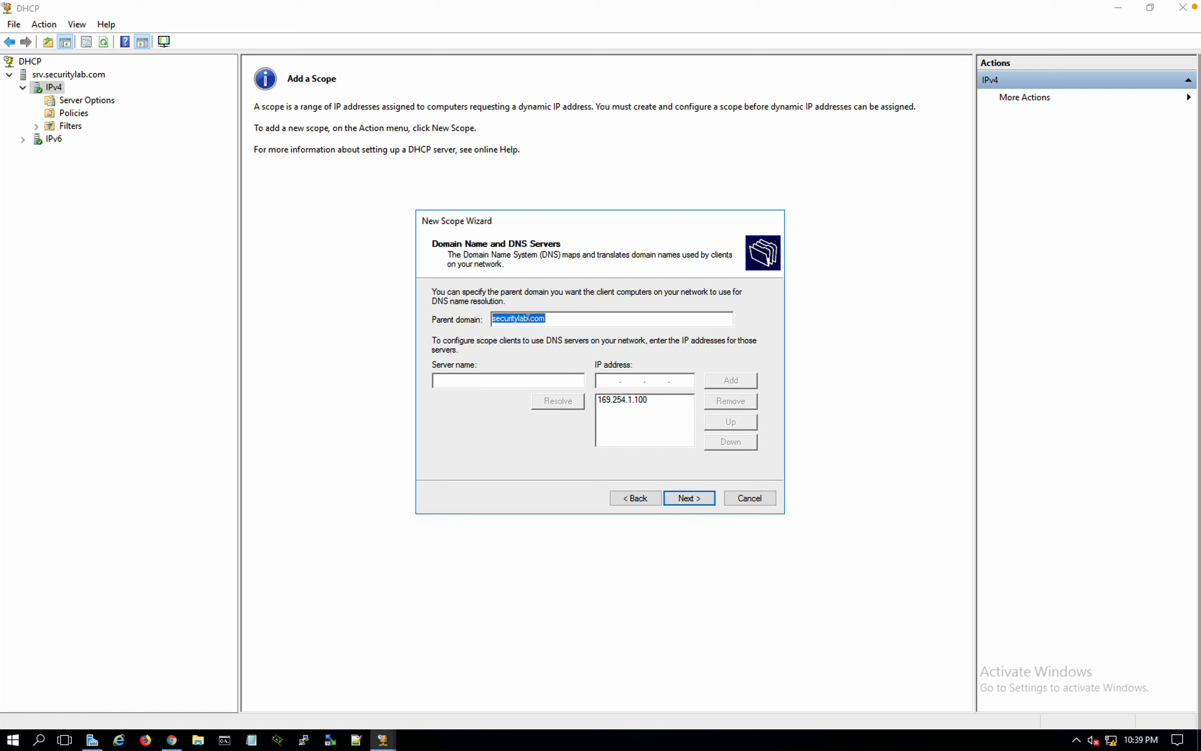
Add 10.1.1.5 as a DNS server for the VLAN20 scope, keeping securitylab.com as the parent domain.
left_click(602, 381)
type("10.1.")
key("BackSpace")
key("BackSpace")
key("BackSpace")
type("10.1")
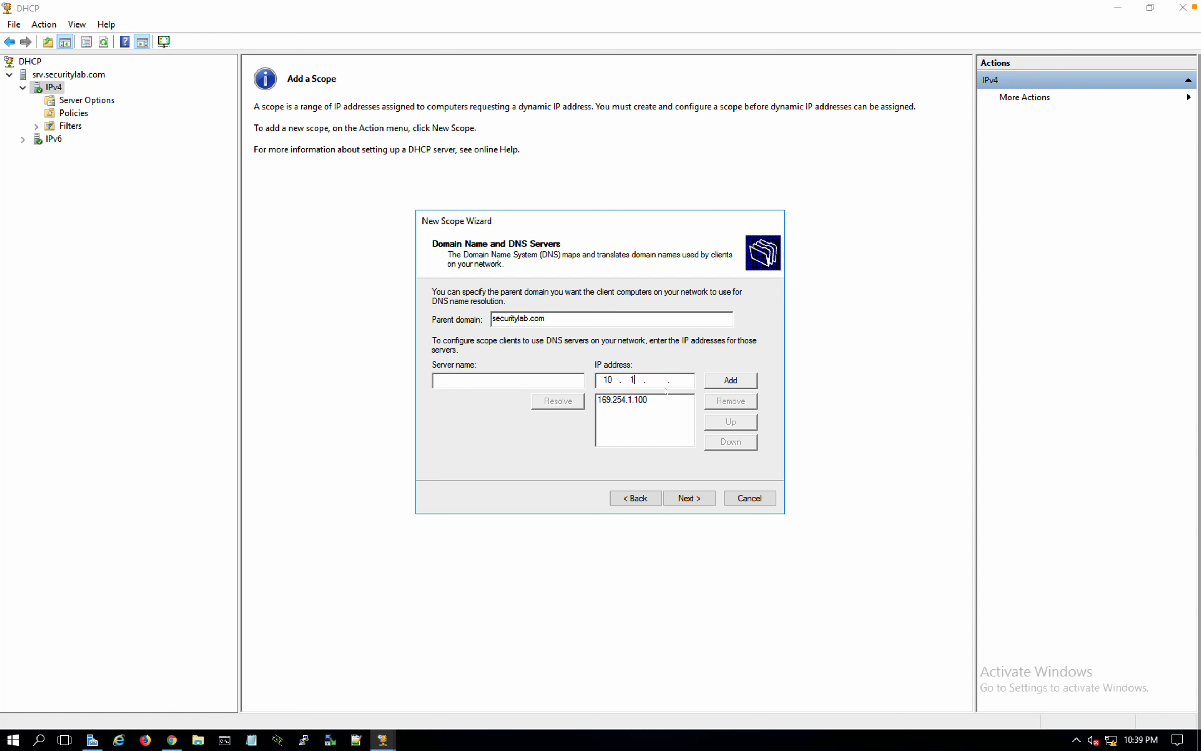
type(".1.5")
left_click(731, 380)
left_click(678, 497)
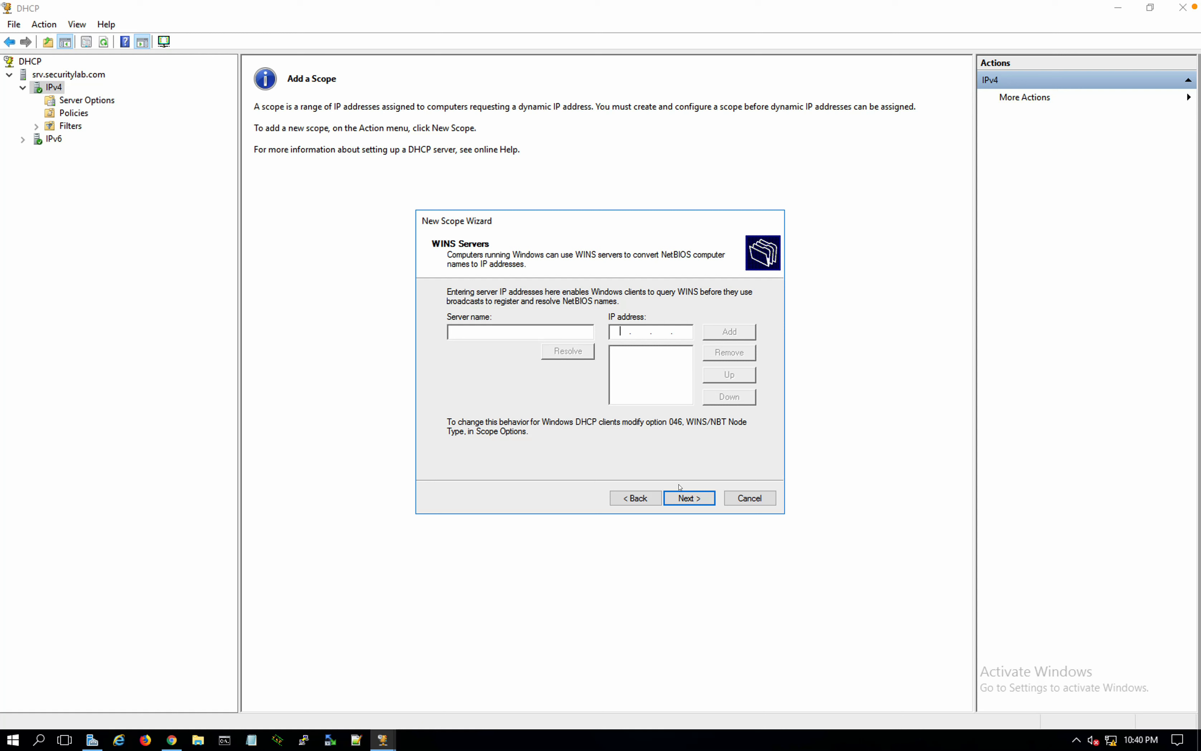
Skip the WINS servers, and finish the VLAN20 scope with immediate activation.
left_click(680, 496)
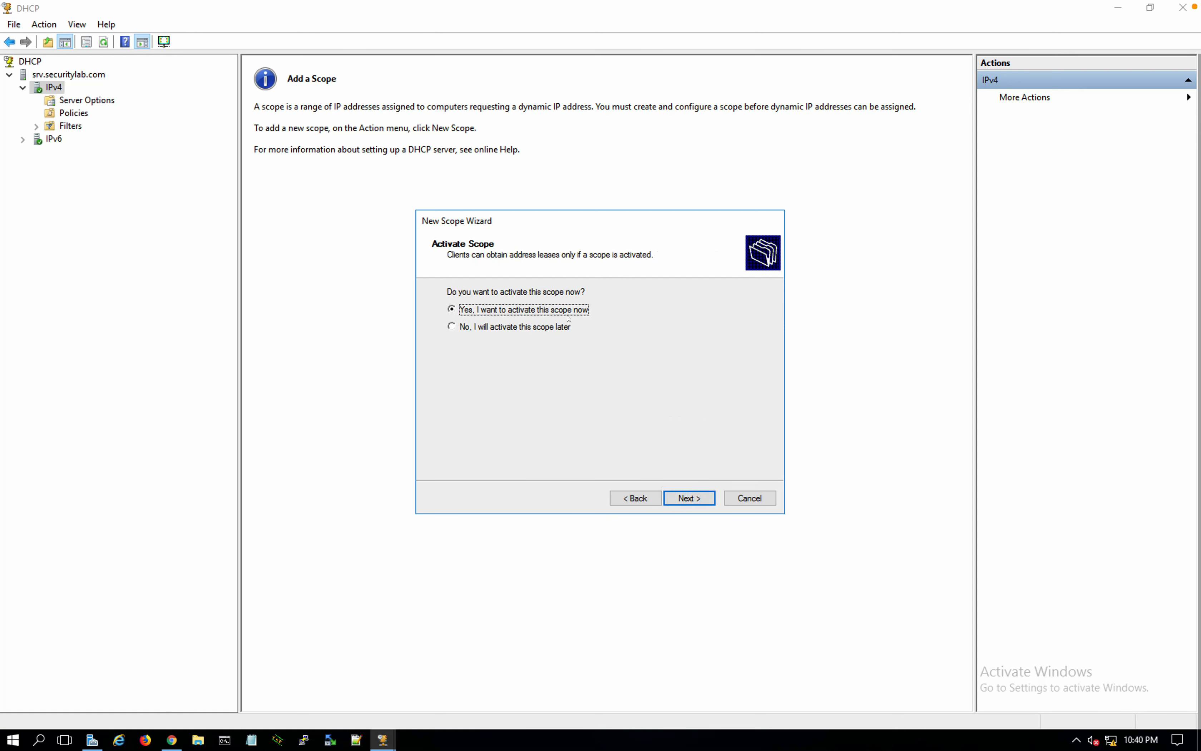
left_click(681, 496)
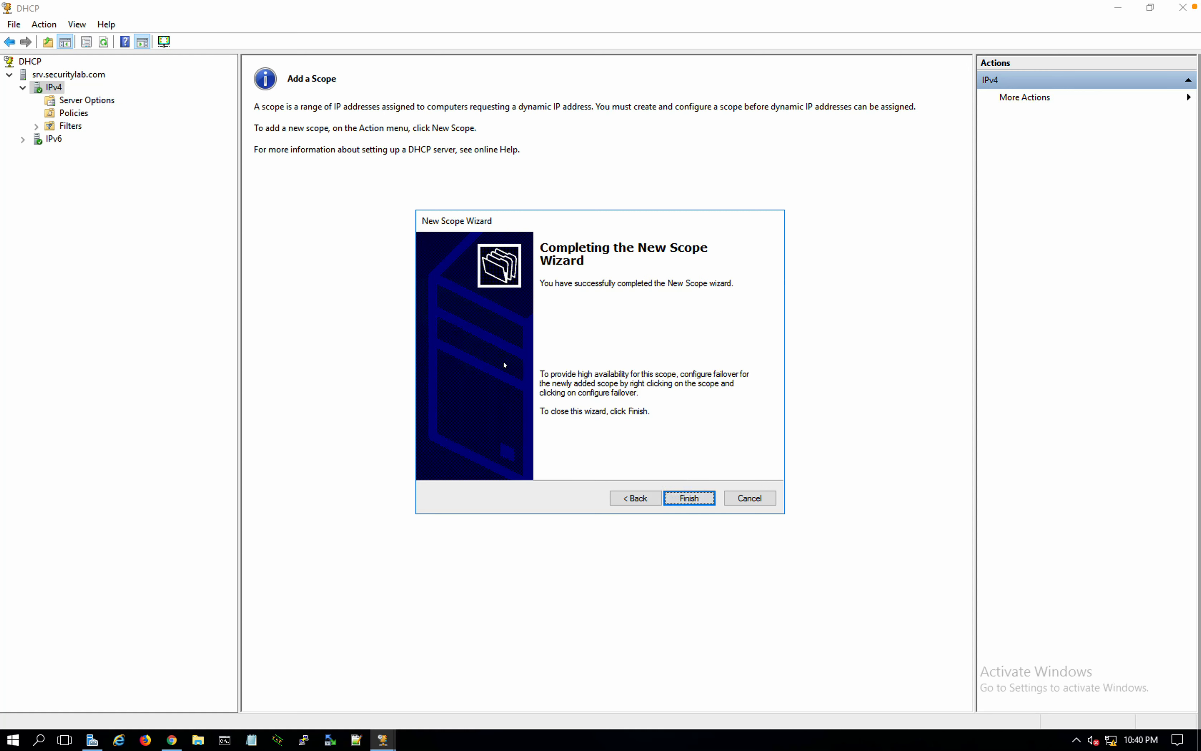
left_click(690, 498)
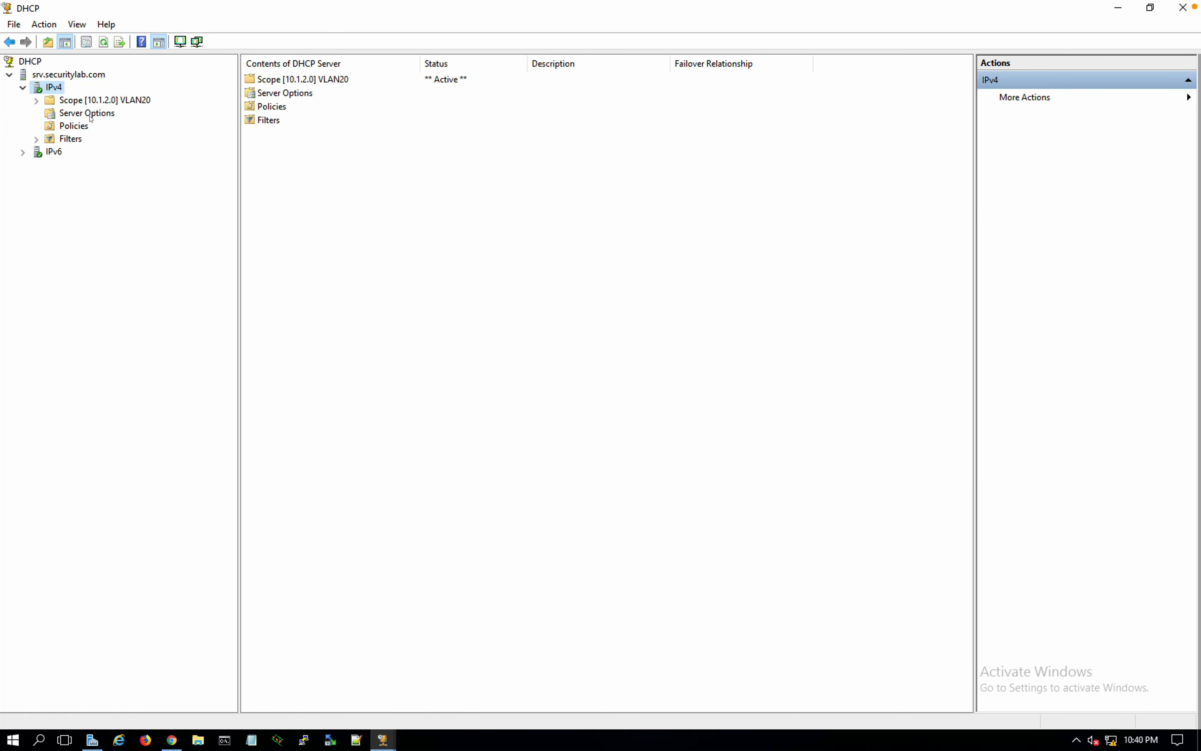
Start another new IPv4 scope and name it VLAN30, leaving the description empty.
right_click(57, 89)
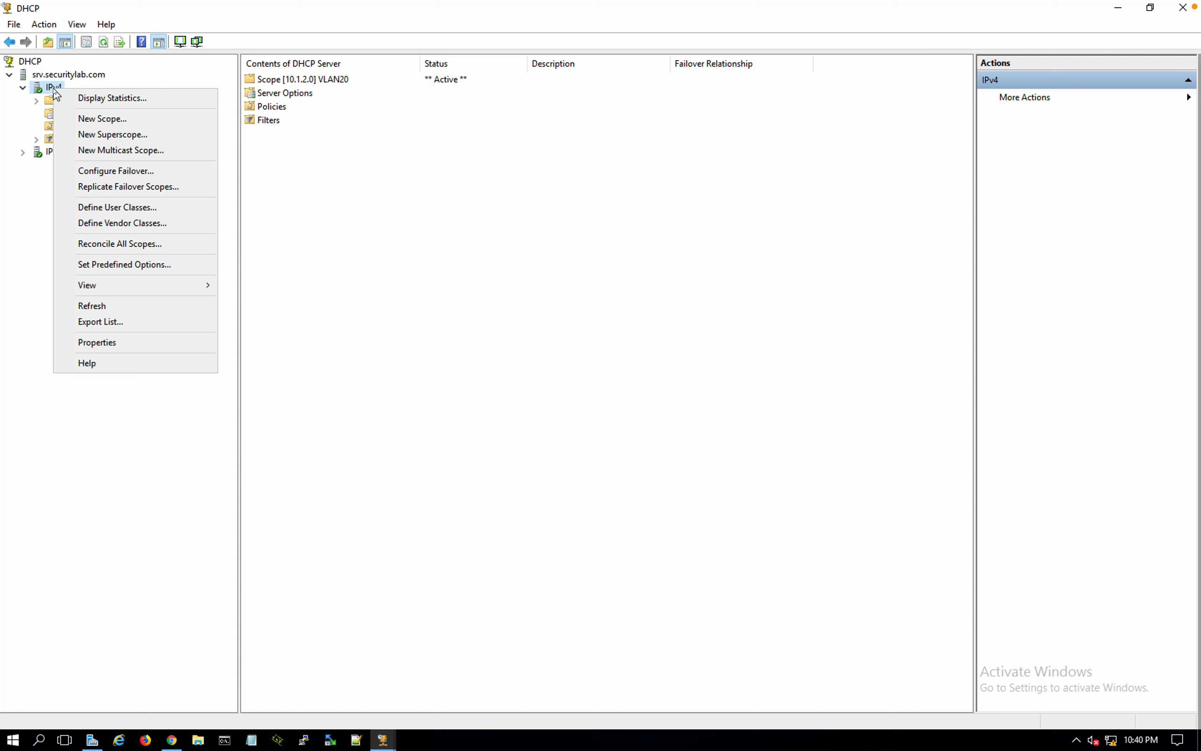
left_click(92, 120)
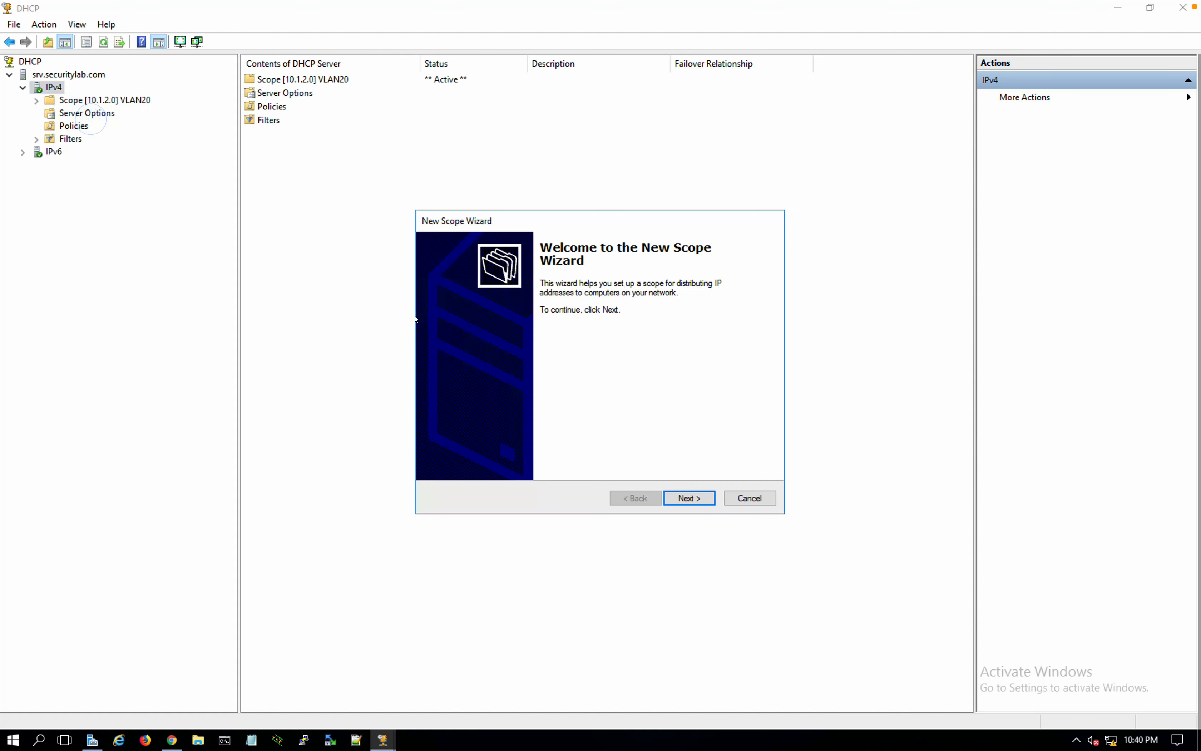
left_click(687, 498)
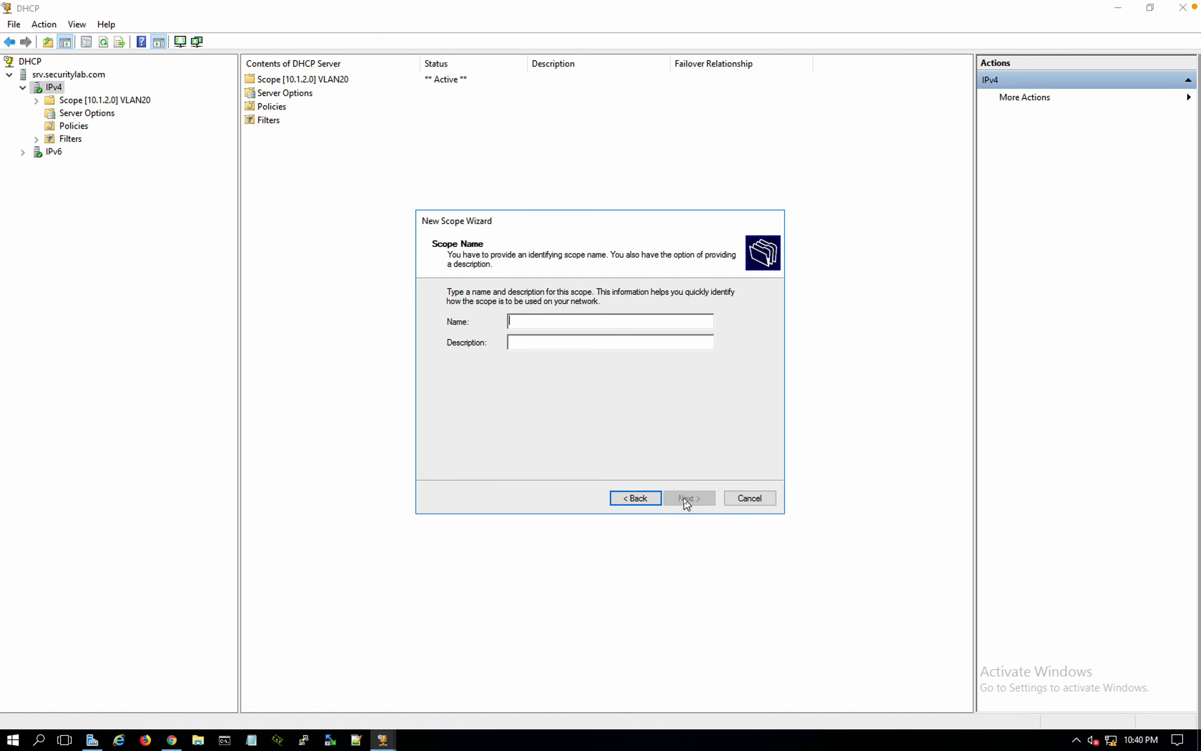
type("VLAN30")
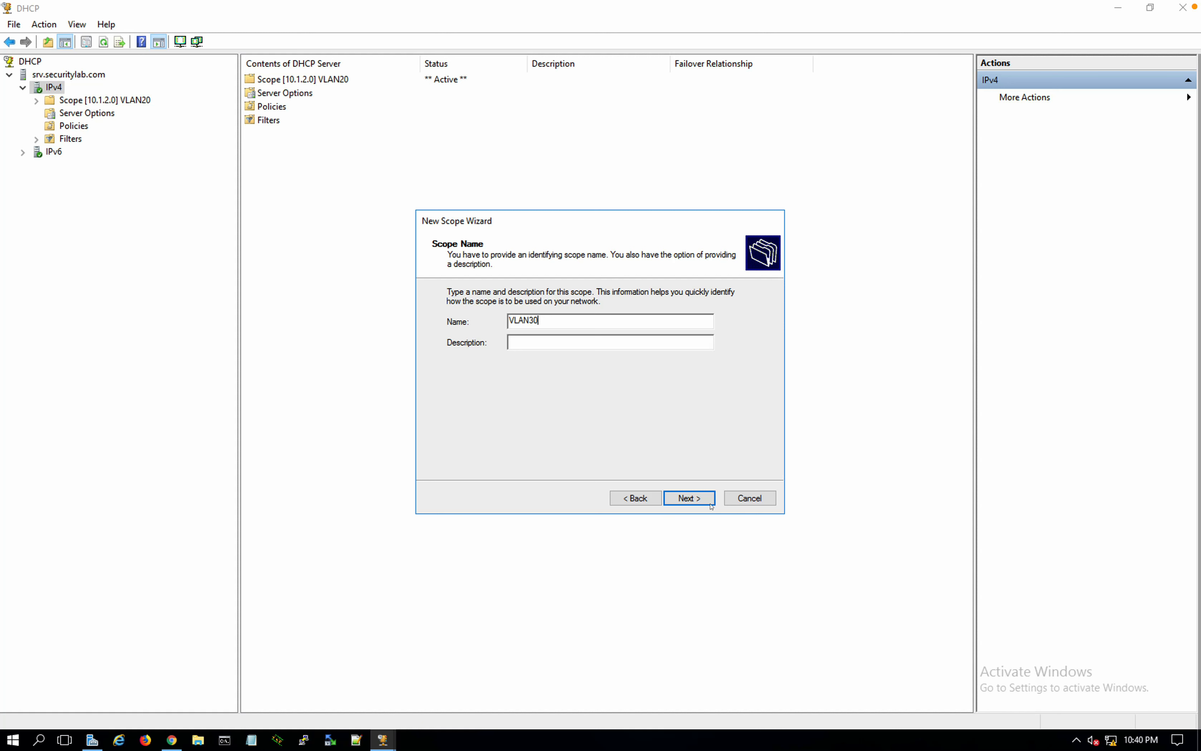
left_click(695, 499)
Set the VLAN30 scope's address range to 10.1.3.100 through 10.1.3.150 with a subnet mask length of 24.
type("1")
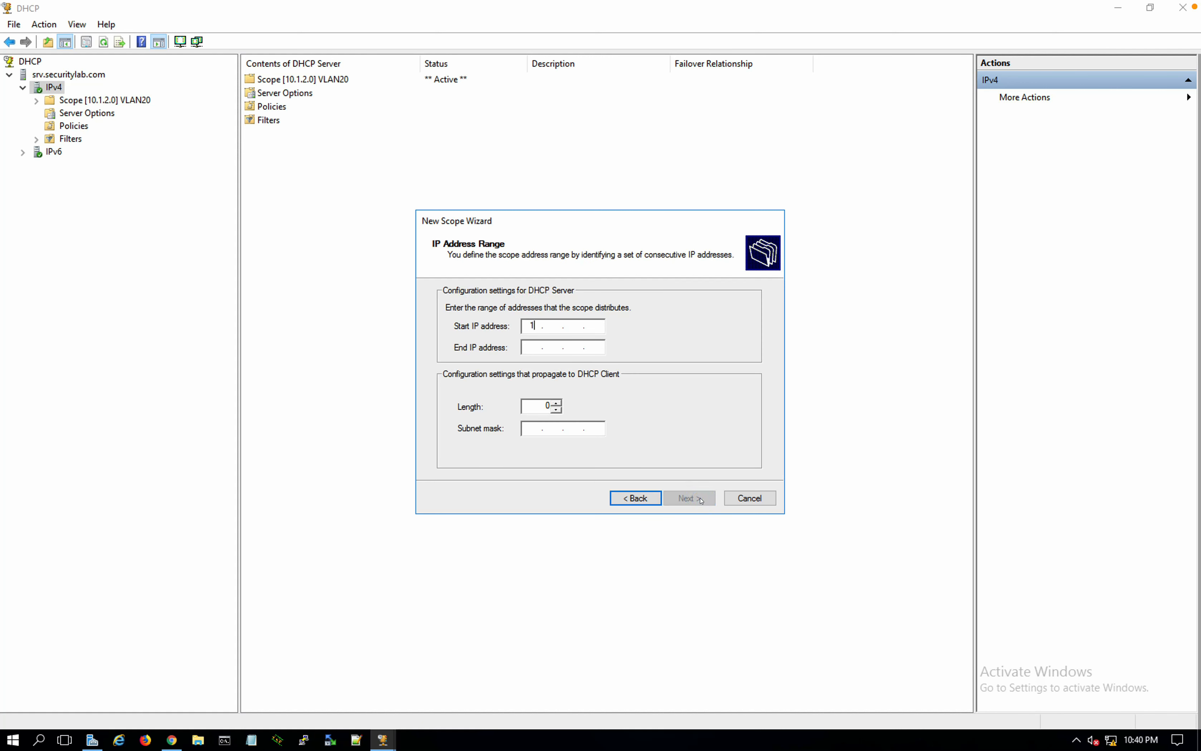
type("0.1.3100")
key("BackSpace")
key("BackSpace")
type("00")
key("Tab")
type("10 . 1 . ")
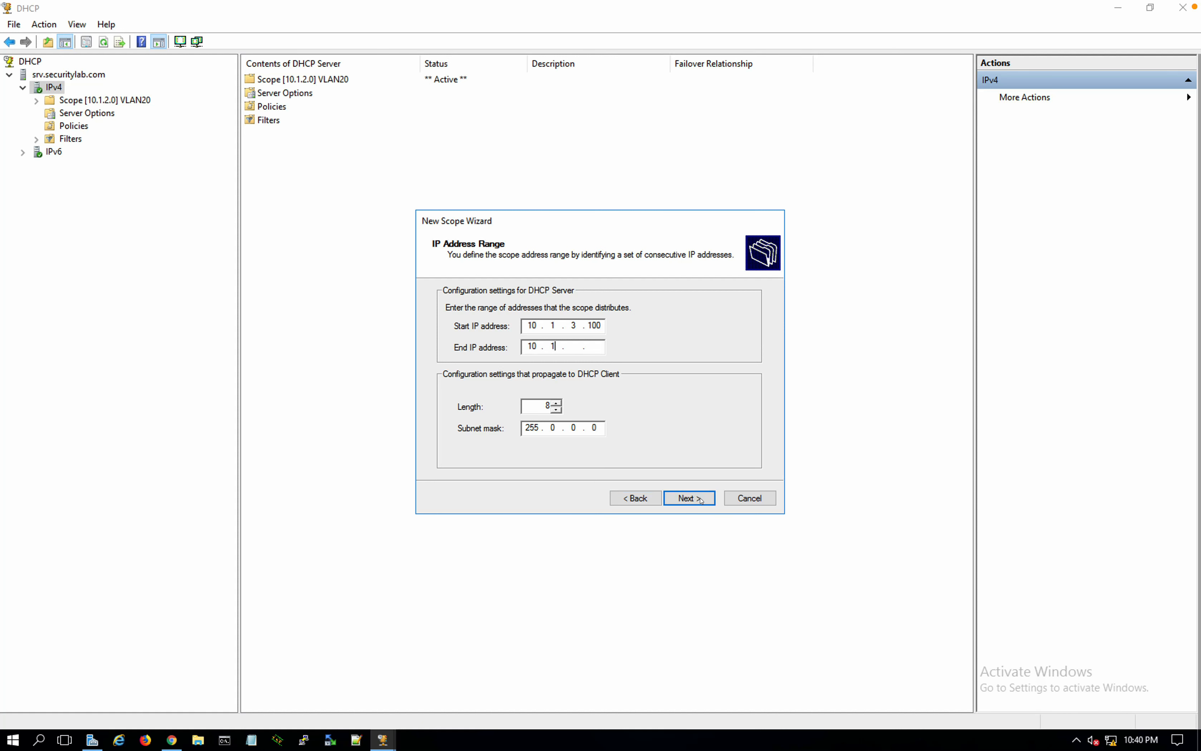
type("3 . 150")
key("Tab")
type("24")
left_click(699, 496)
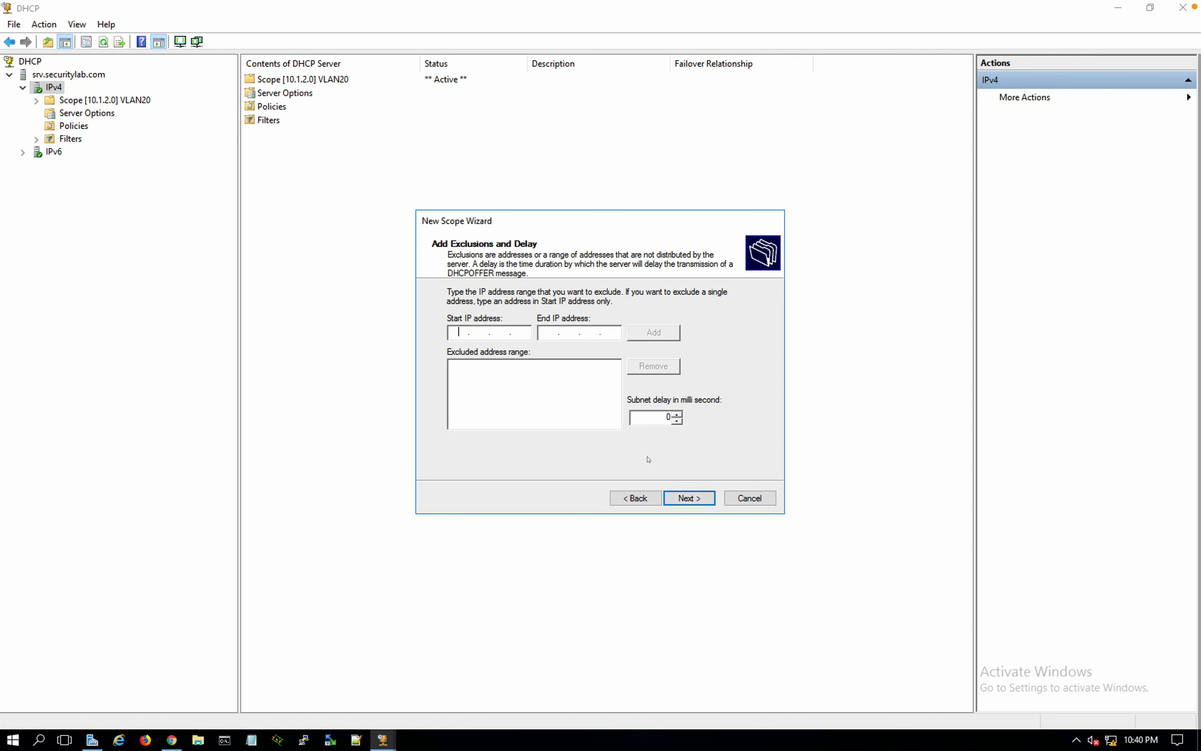
Keep the default exclusion and lease duration settings for the VLAN30 scope, and choose to configure its DHCP options now.
left_click(682, 497)
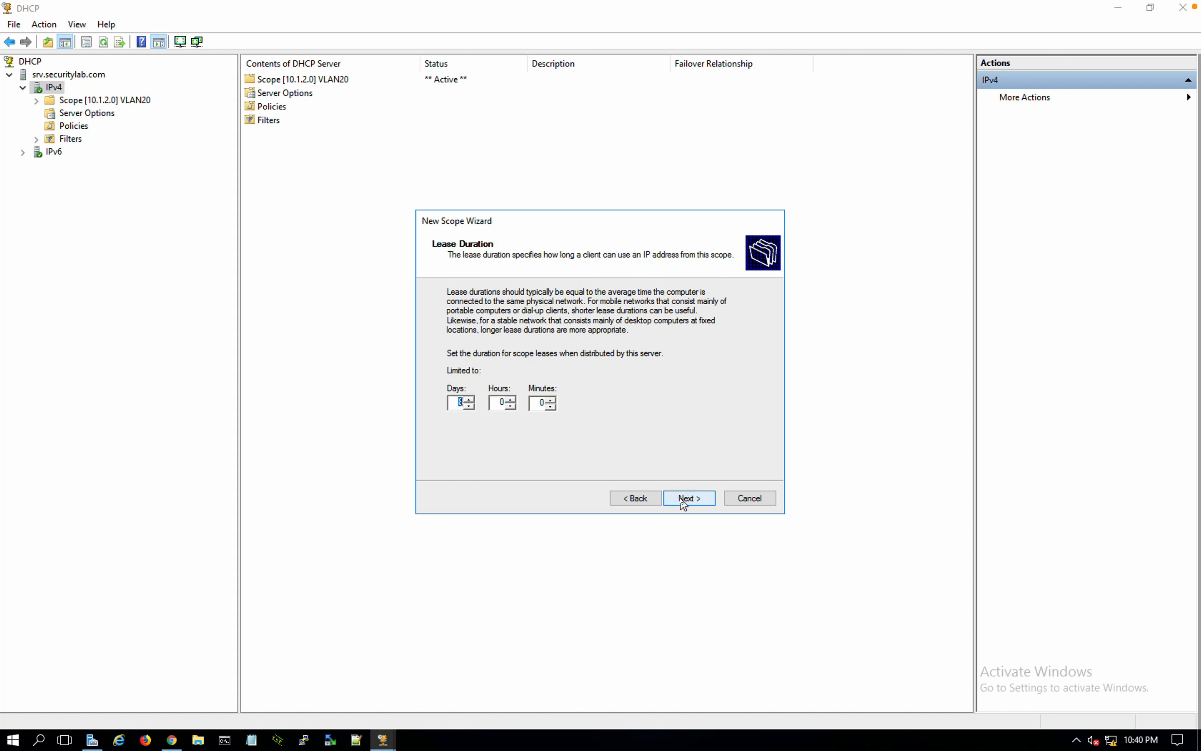
left_click(680, 497)
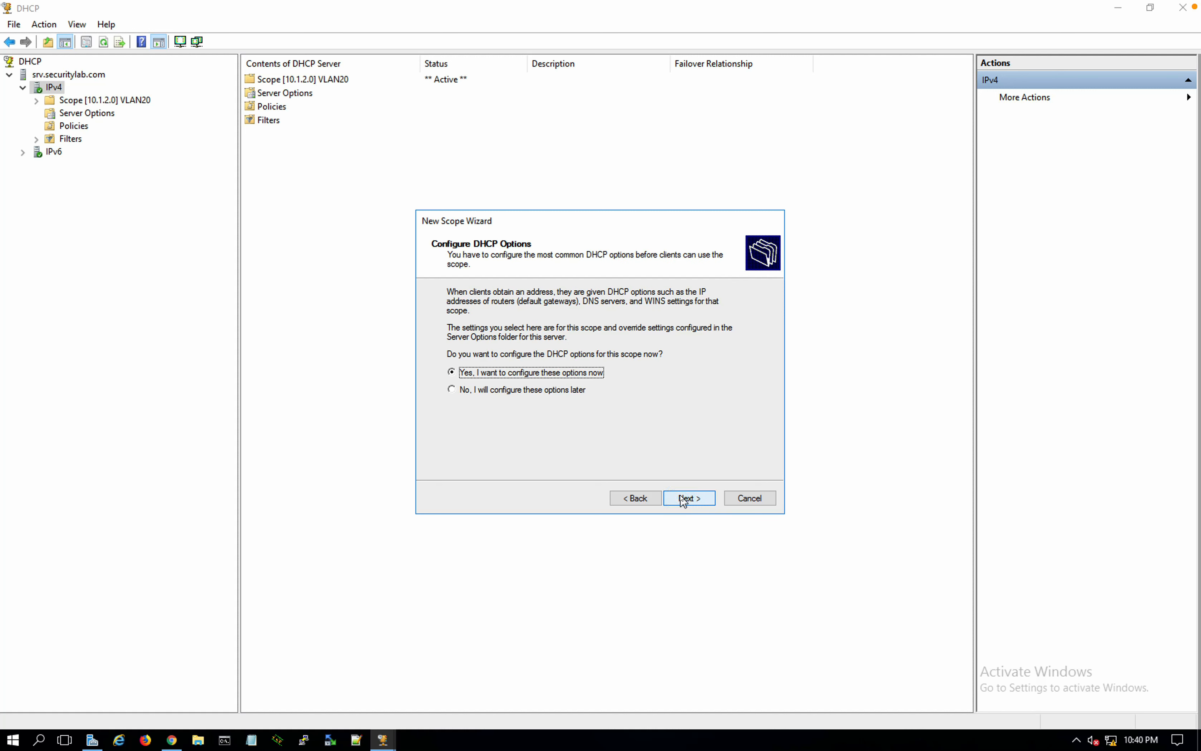
left_click(669, 496)
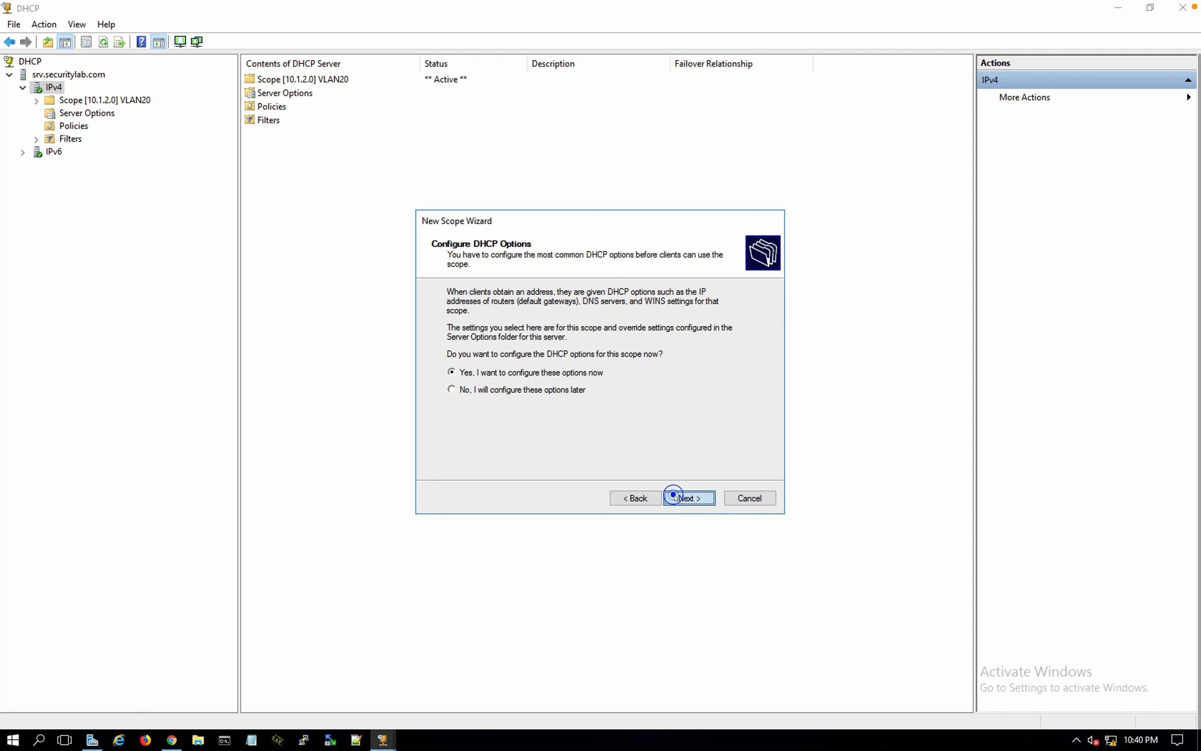
Add 10.1.3.254 as the router (default gateway) for the VLAN30 scope.
type("10.1.3.25")
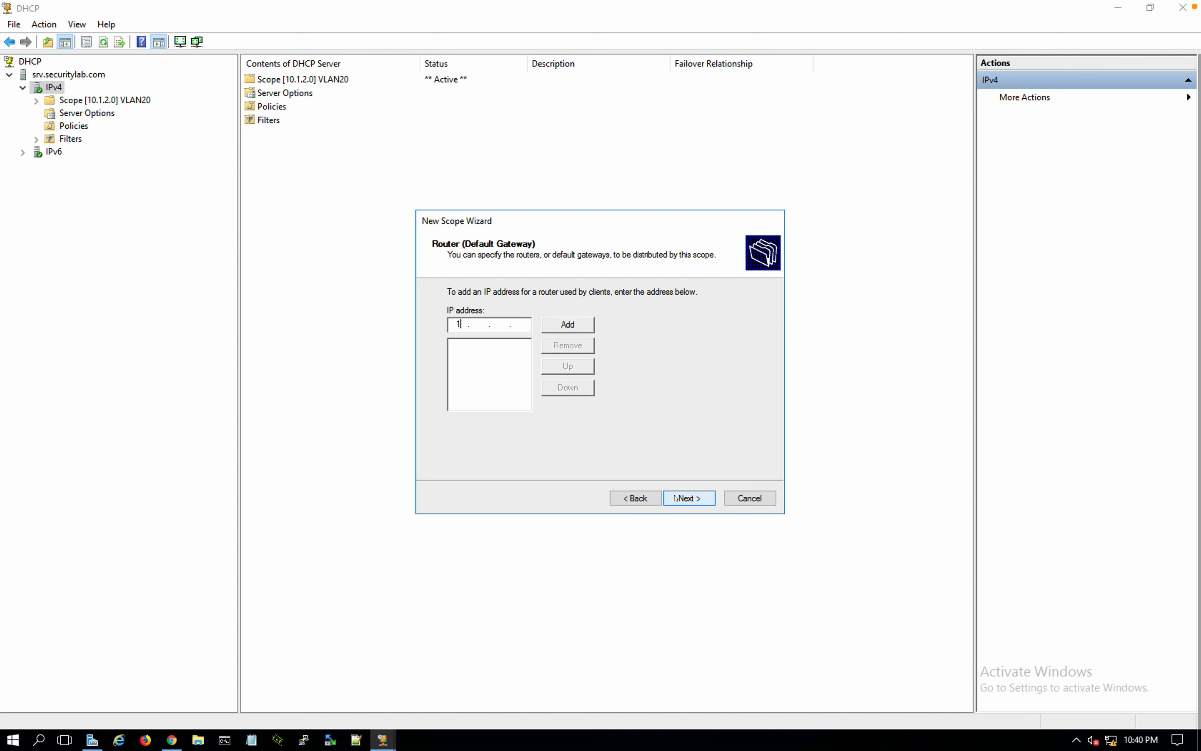
type("0.")
left_click(688, 498)
left_click(638, 498)
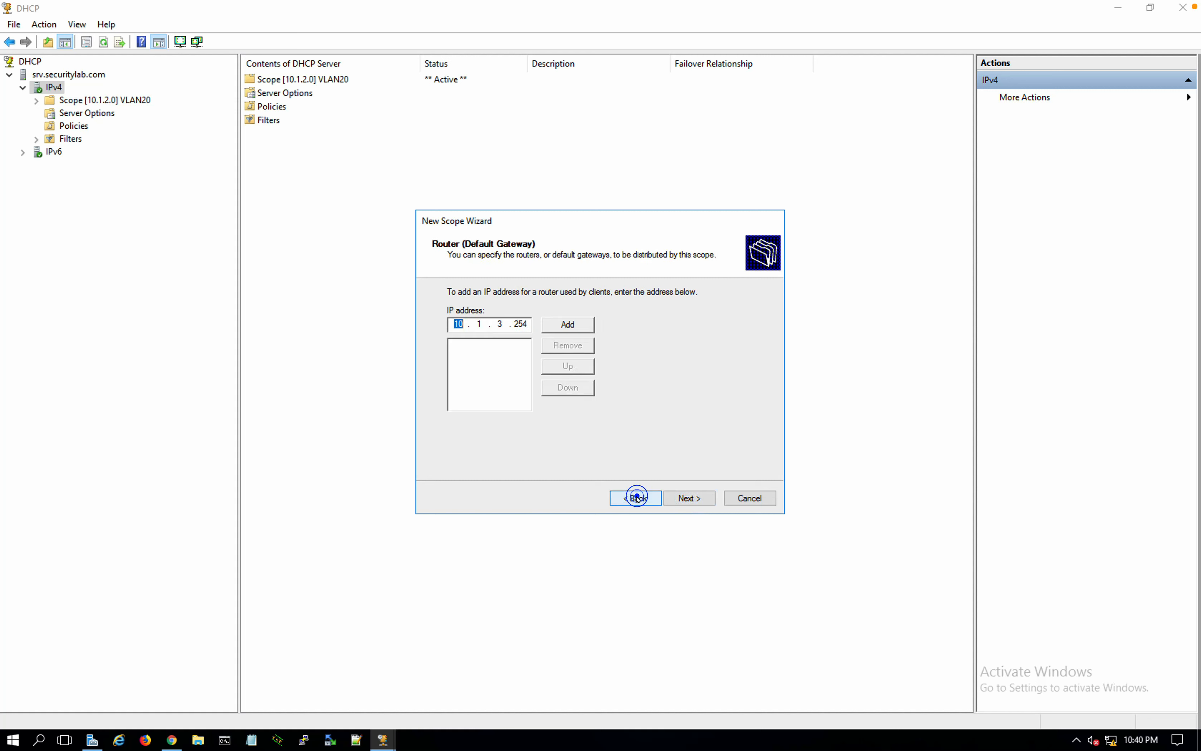
left_click(559, 327)
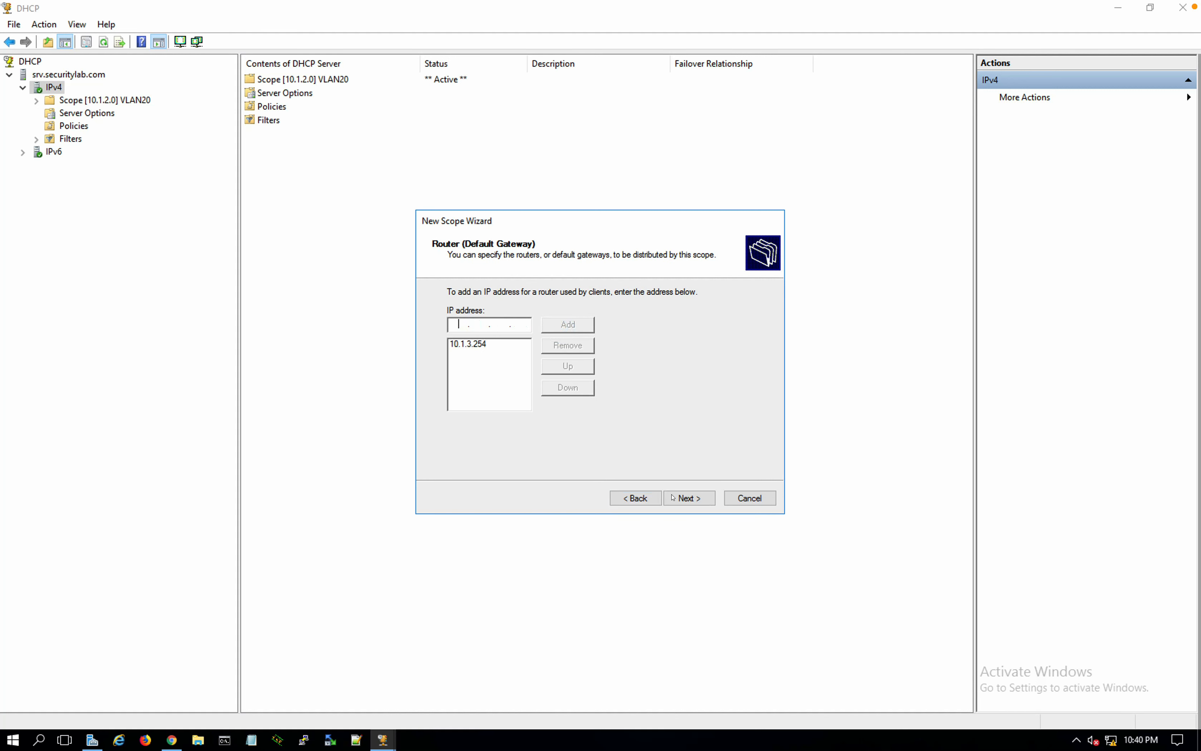
left_click(688, 497)
Resolve the server name securitylab.com and add 10.1.1.5 as a DNS server for the VLAN30 scope.
left_click(524, 382)
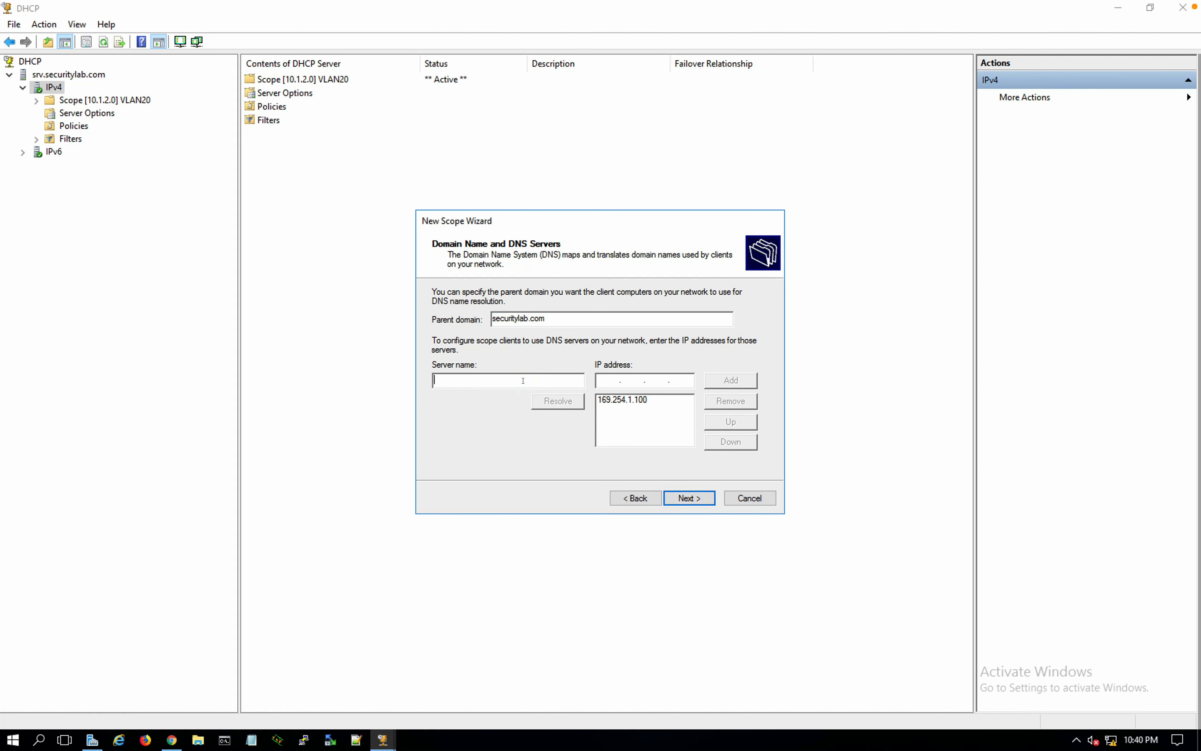
type("securitylab.")
type("com")
left_click(566, 404)
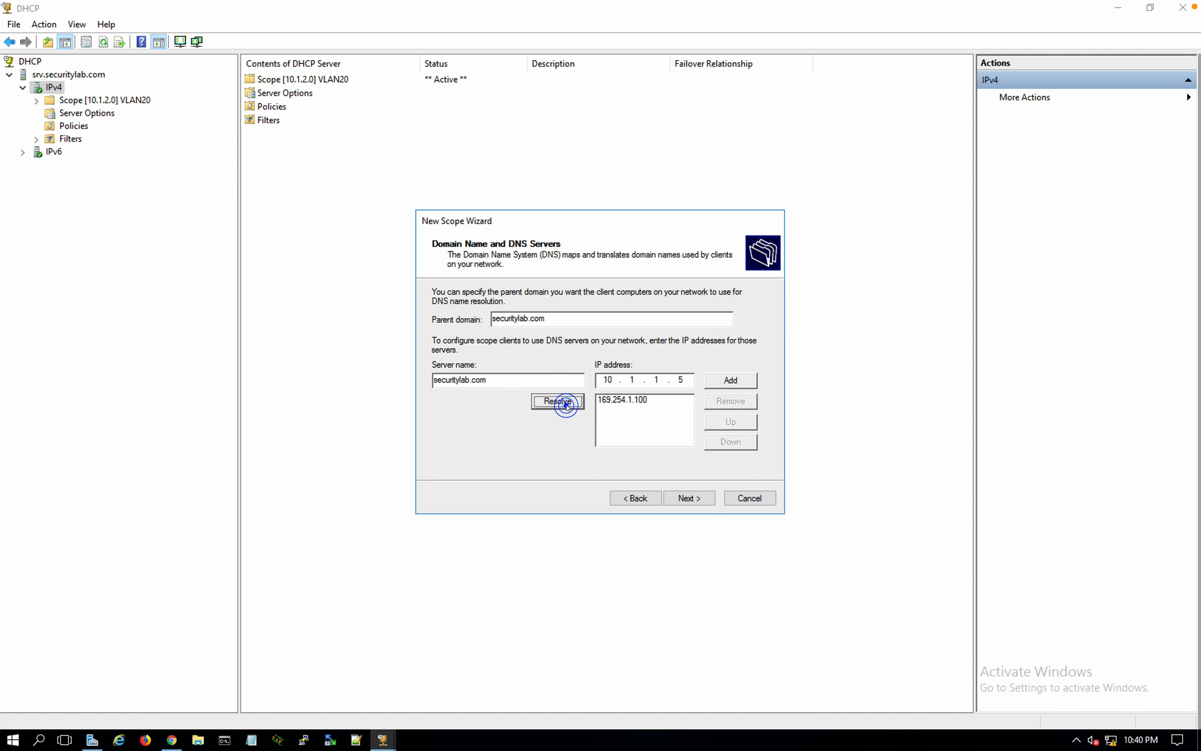
left_click(726, 386)
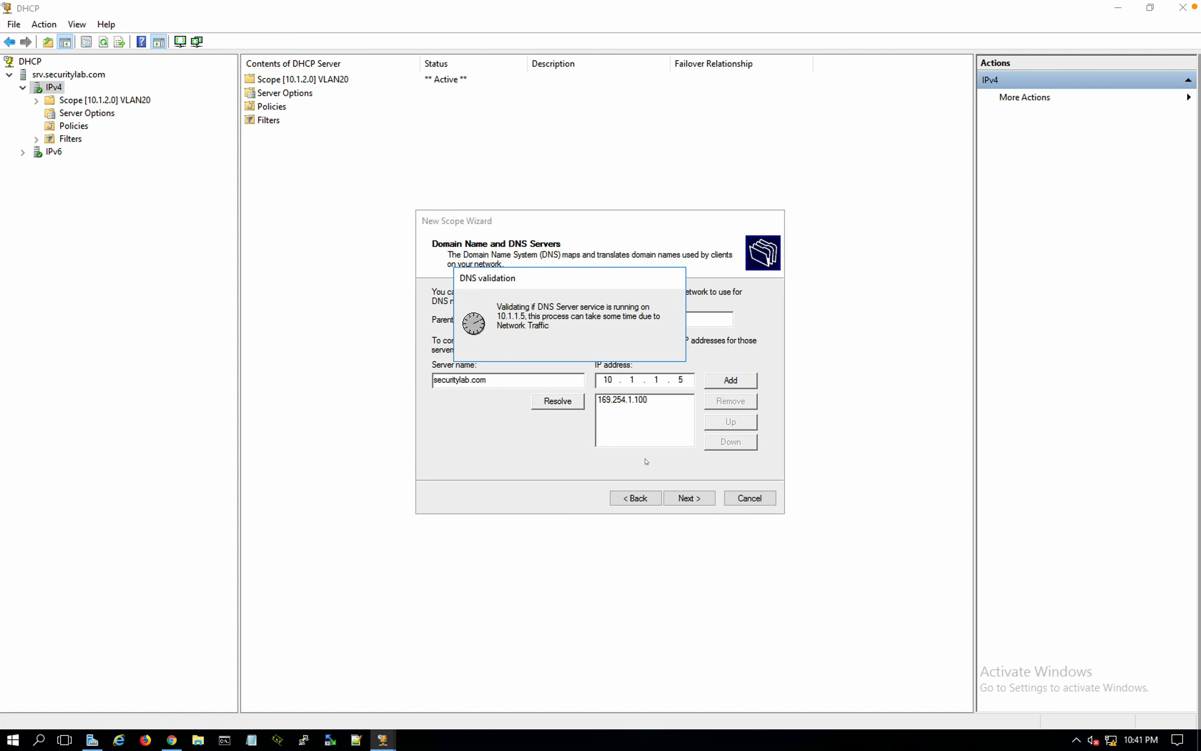
left_click(673, 493)
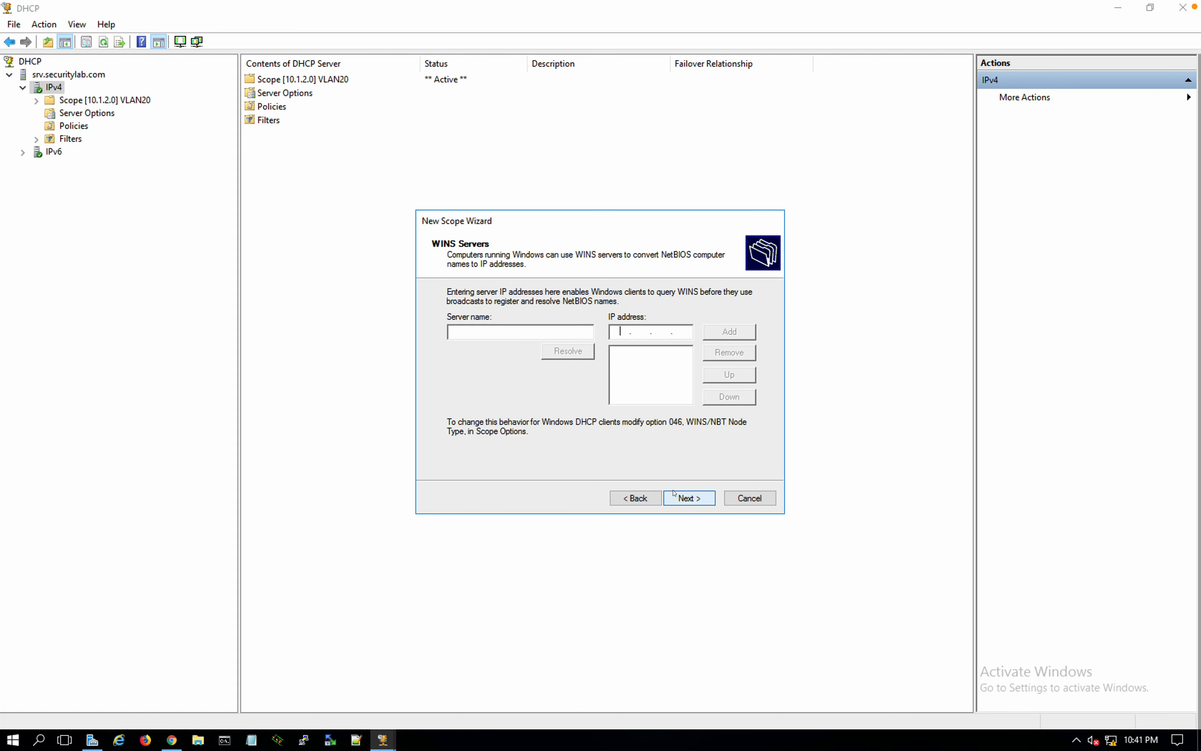
Skip the WINS servers, and finish the VLAN30 scope with immediate activation.
left_click(675, 494)
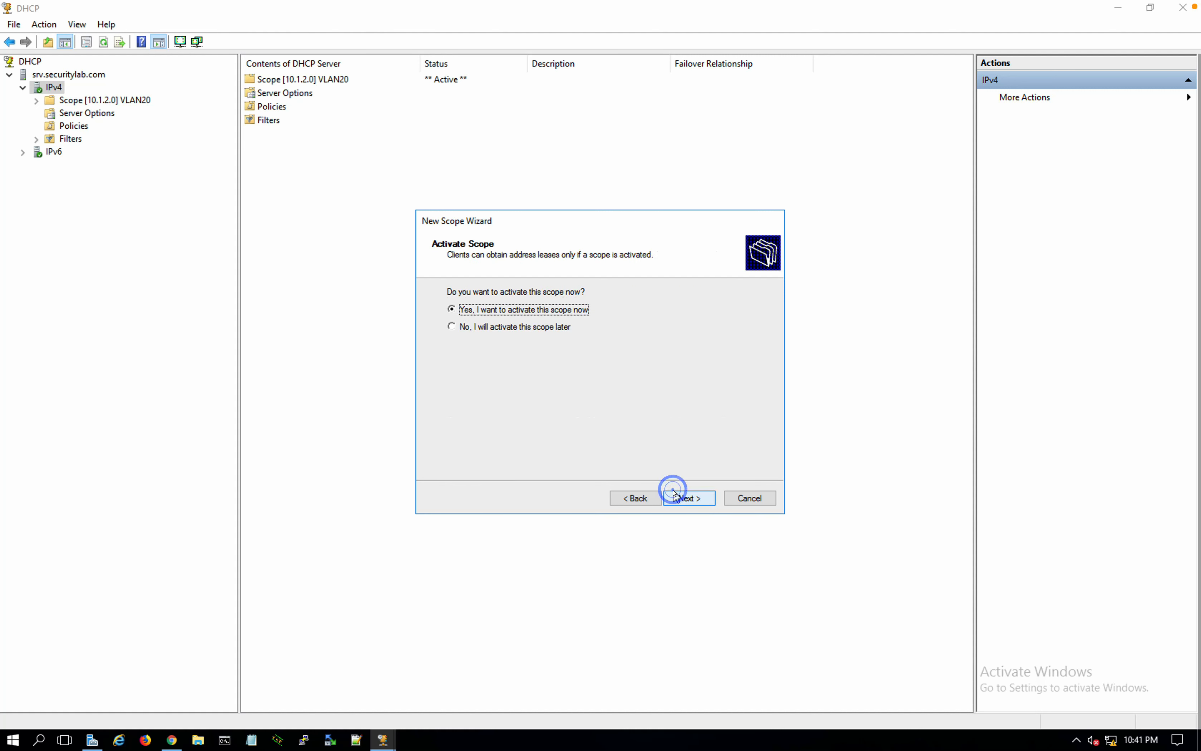
left_click(675, 495)
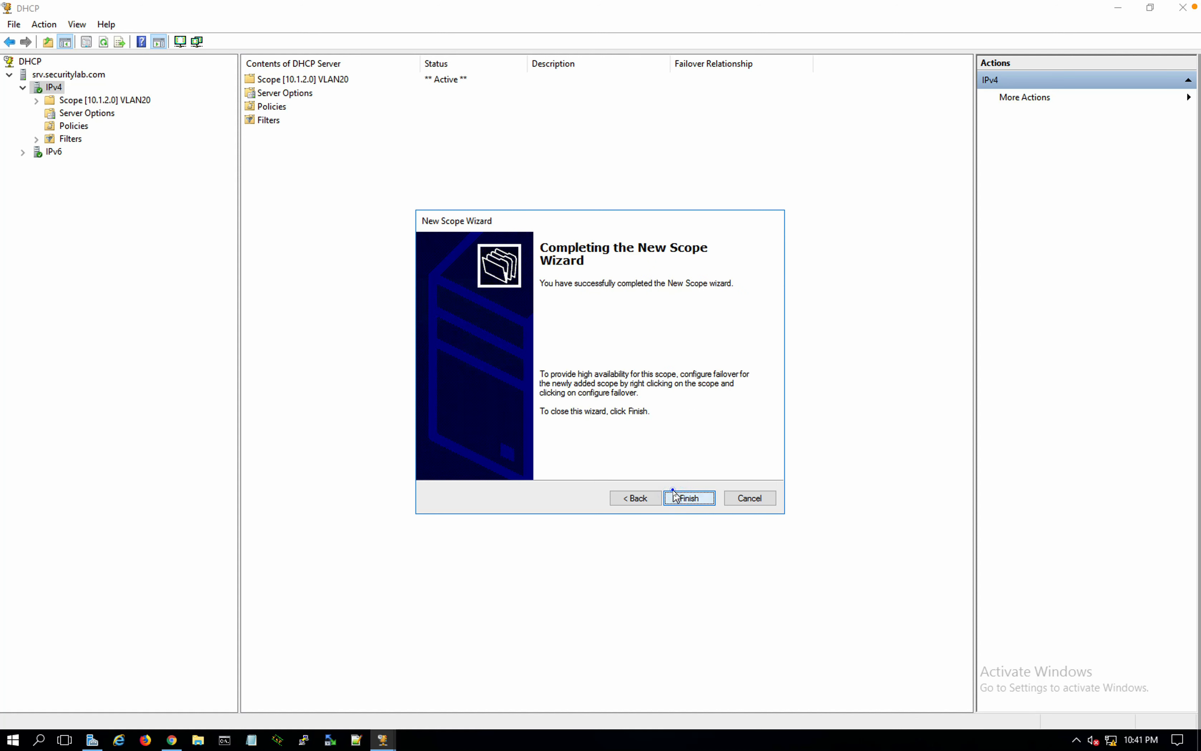
left_click(676, 496)
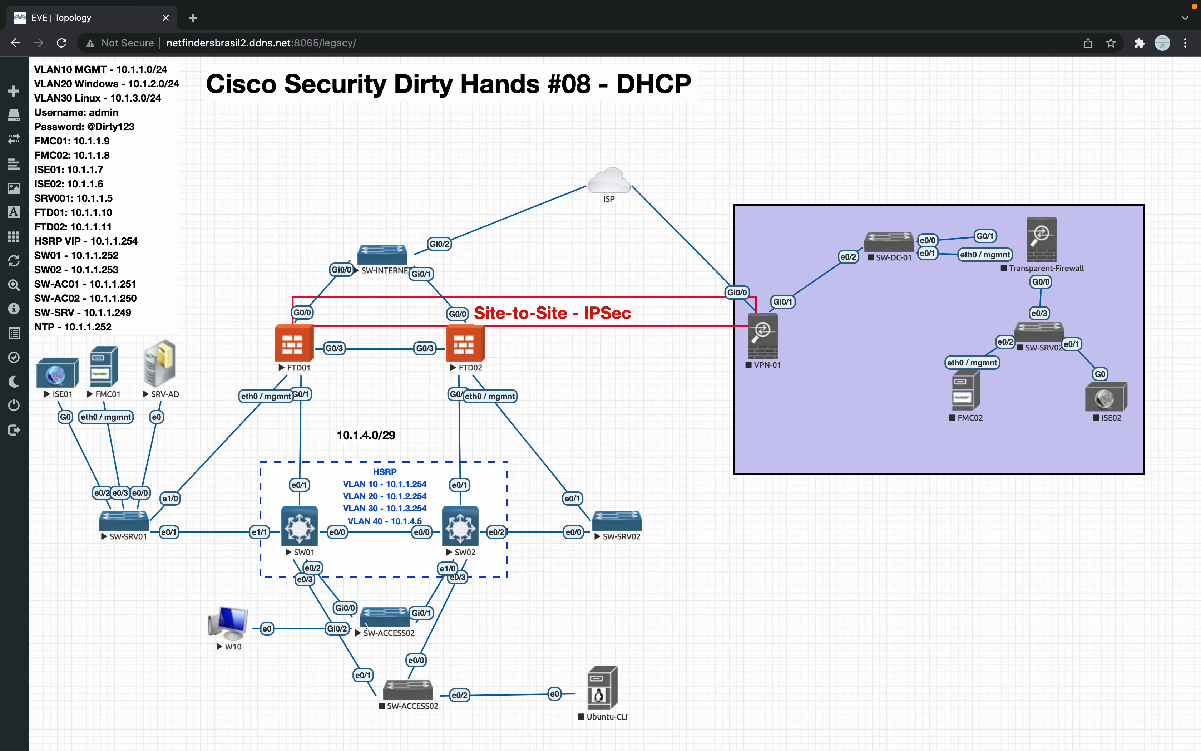
Open the SW01 console from the topology and examine the ip helper-address lines of interfaces Vlan20 and Vlan30.
left_click(297, 540)
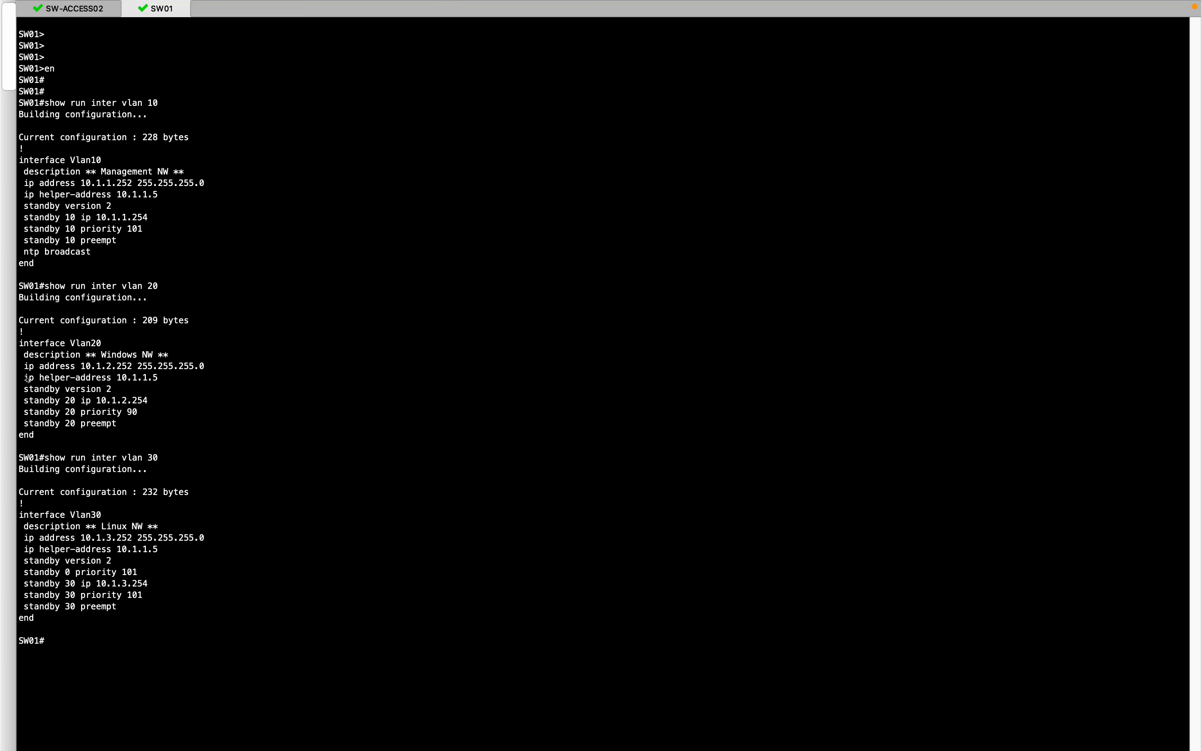
left_click_drag(24, 379, 167, 381)
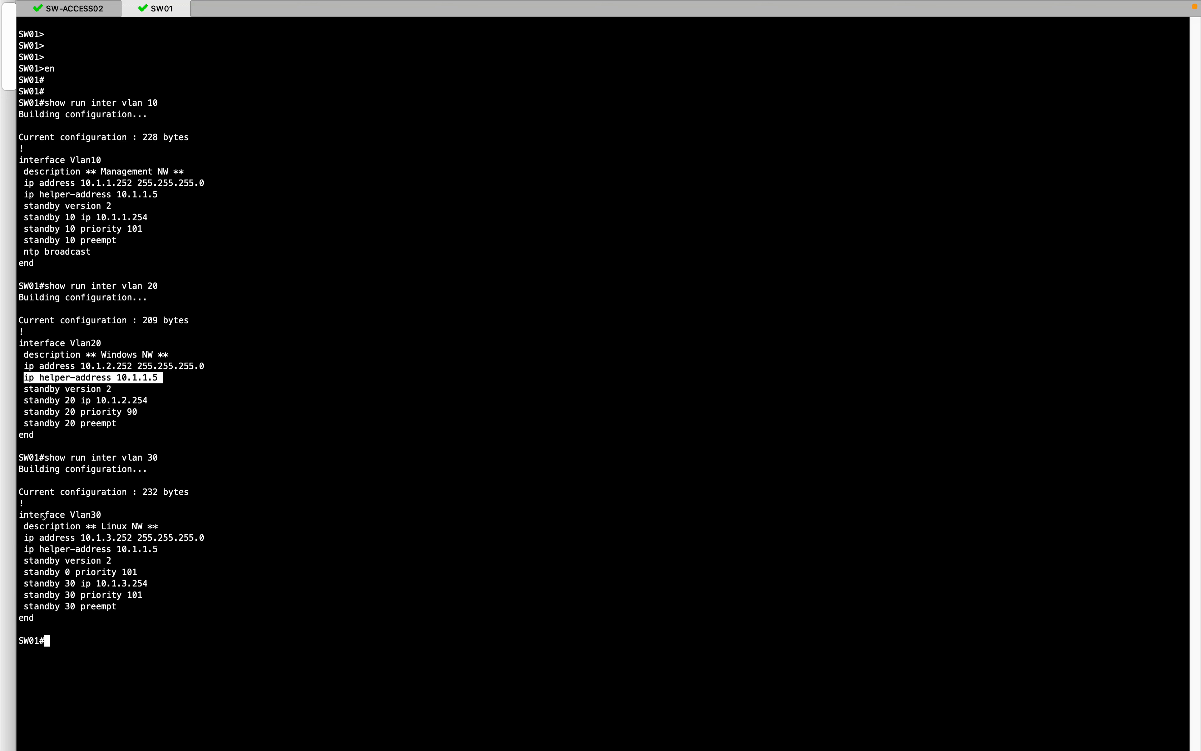
left_click(28, 547)
left_click_drag(27, 548, 155, 548)
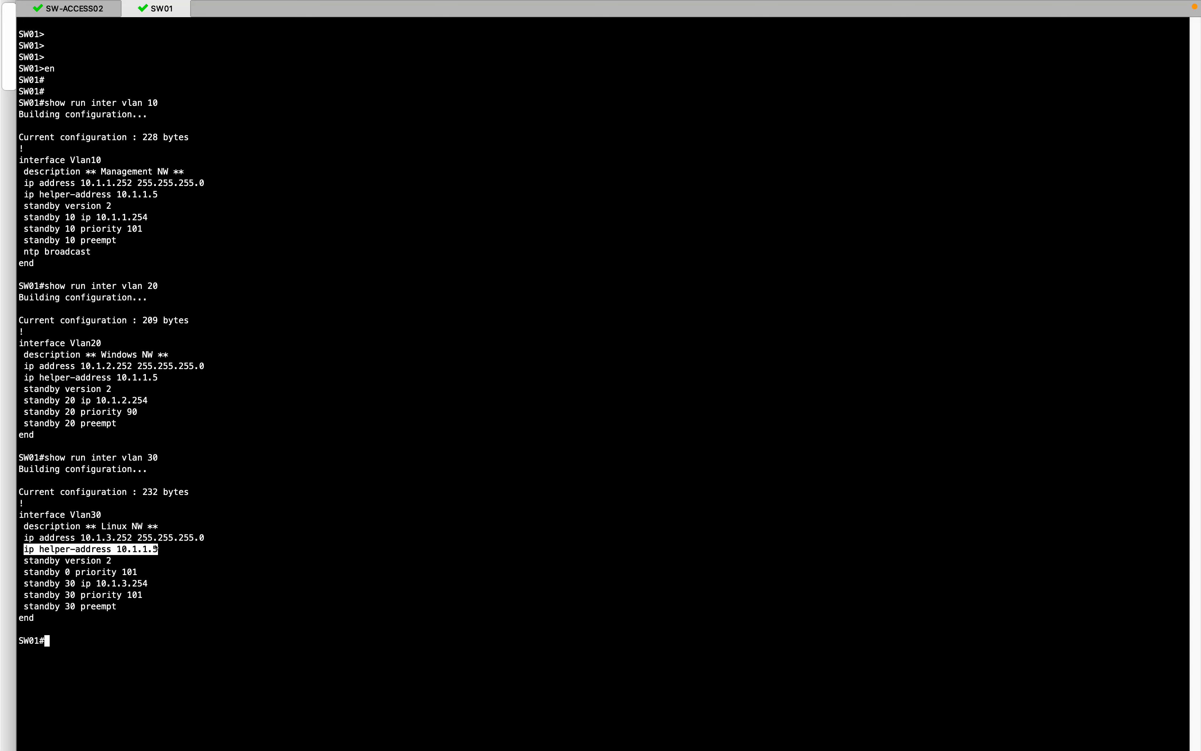
Return to the EVE topology and launch the remote desktop connection to the W10 machine.
key("ctrl+Right")
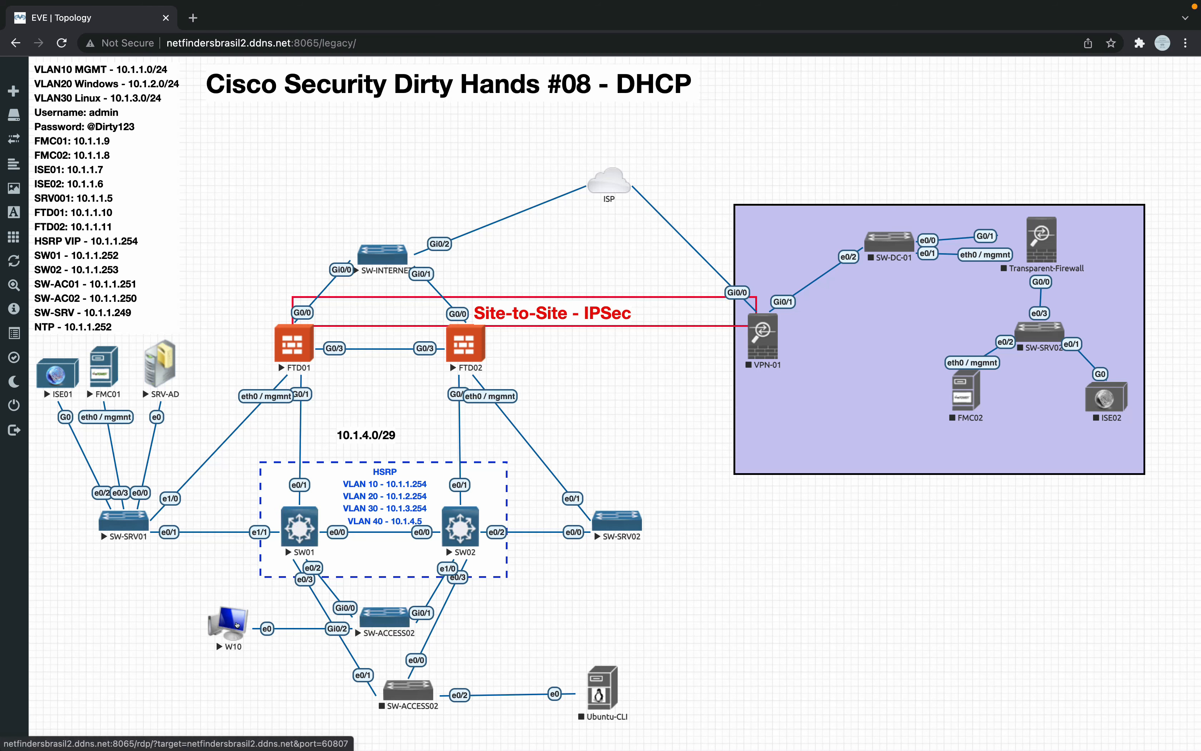
left_click(238, 625)
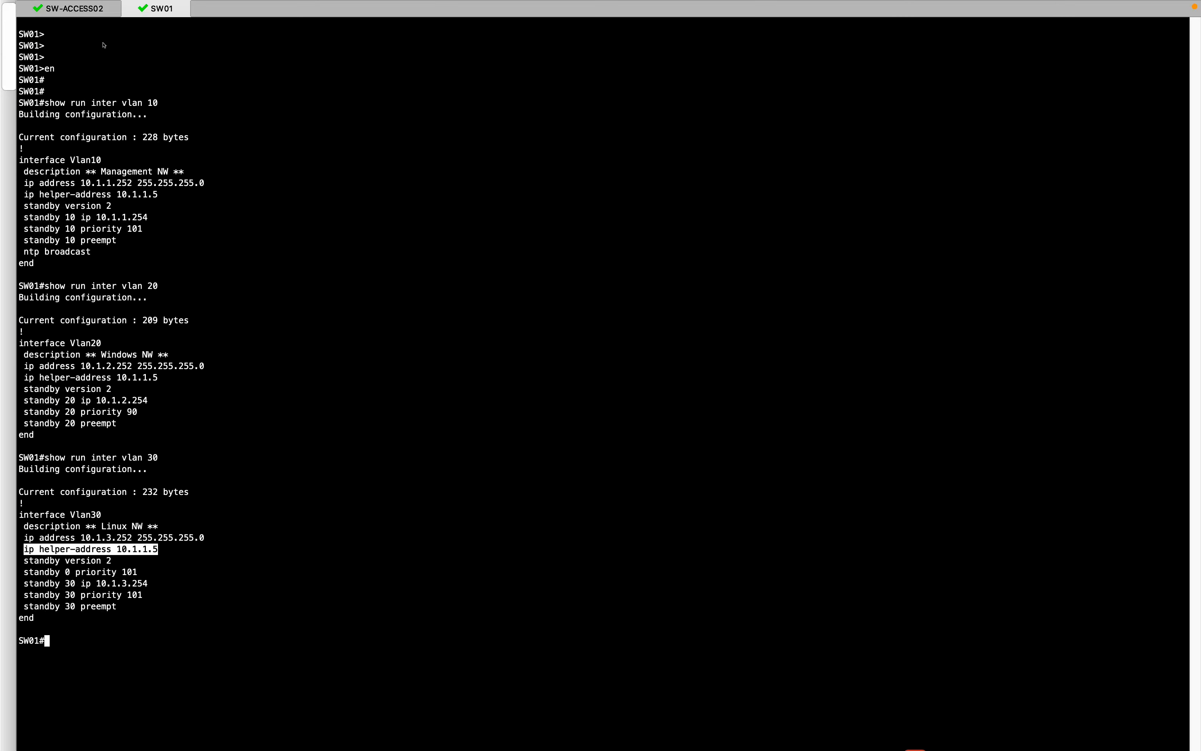
On the SW-ACCESS02 console, enter privileged mode and display the running configuration of interface gi0/2.
left_click(88, 10)
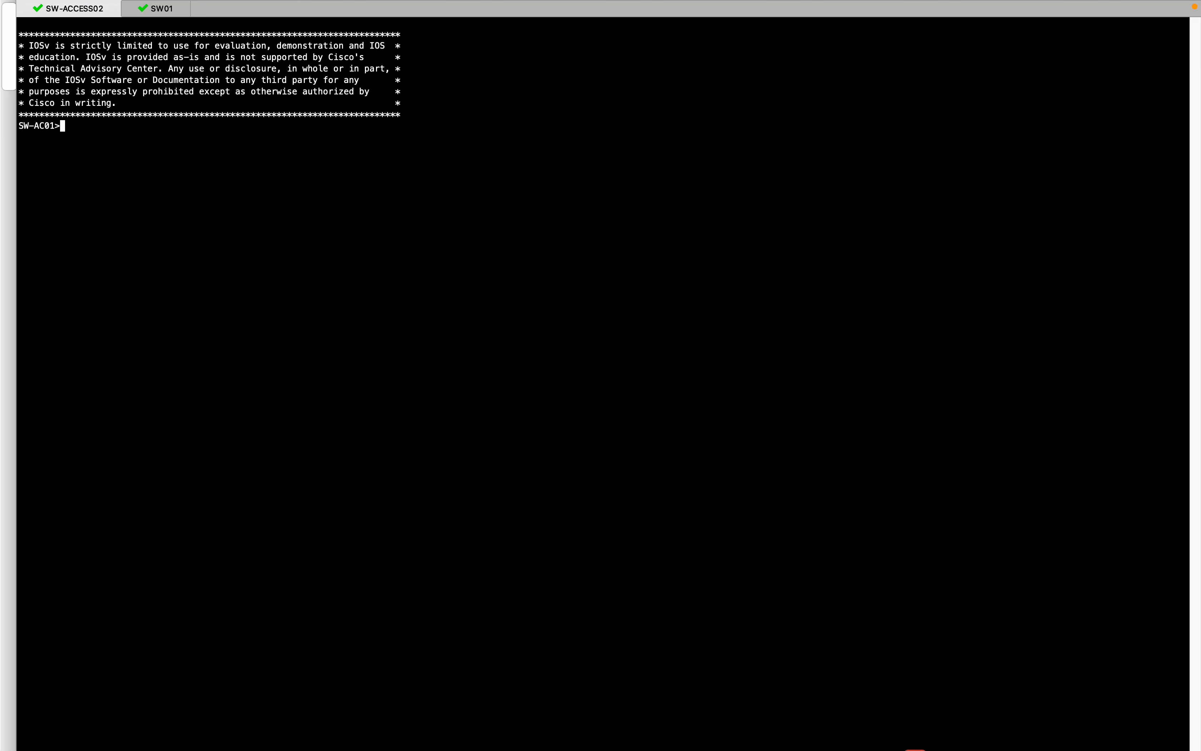
type("en")
key("Return")
key("Return")
key("Return")
key("Return")
type("show ru")
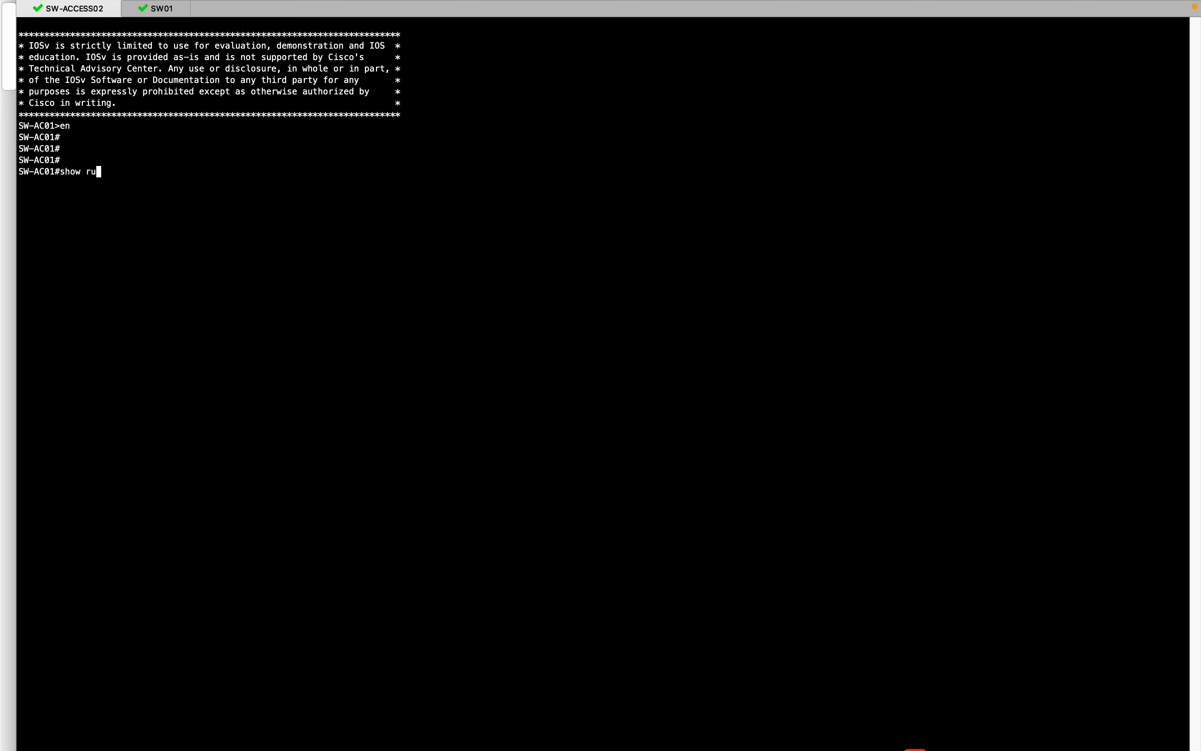
type("n inter gi0/2")
key("Return")
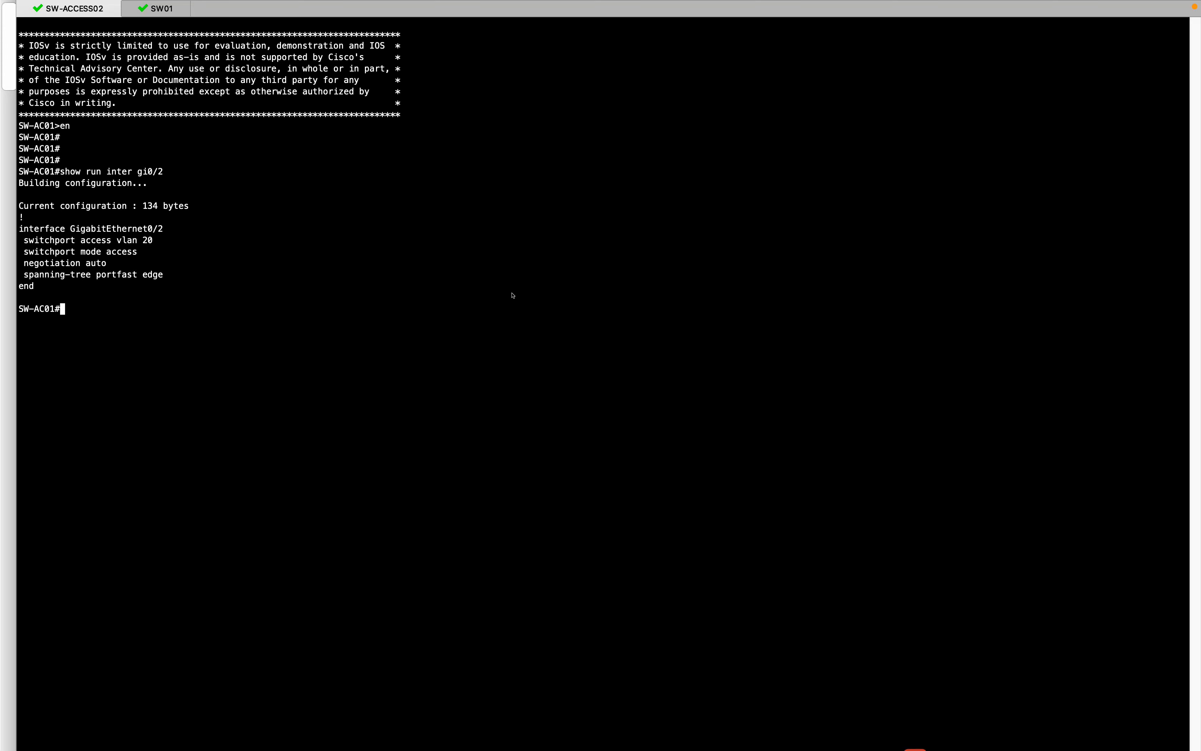
Switch to Microsoft Remote Desktop and sign in to the W10 PC with the account username and password, re-entering the password when asked.
key("ctrl+Right")
key("ctrl+Right")
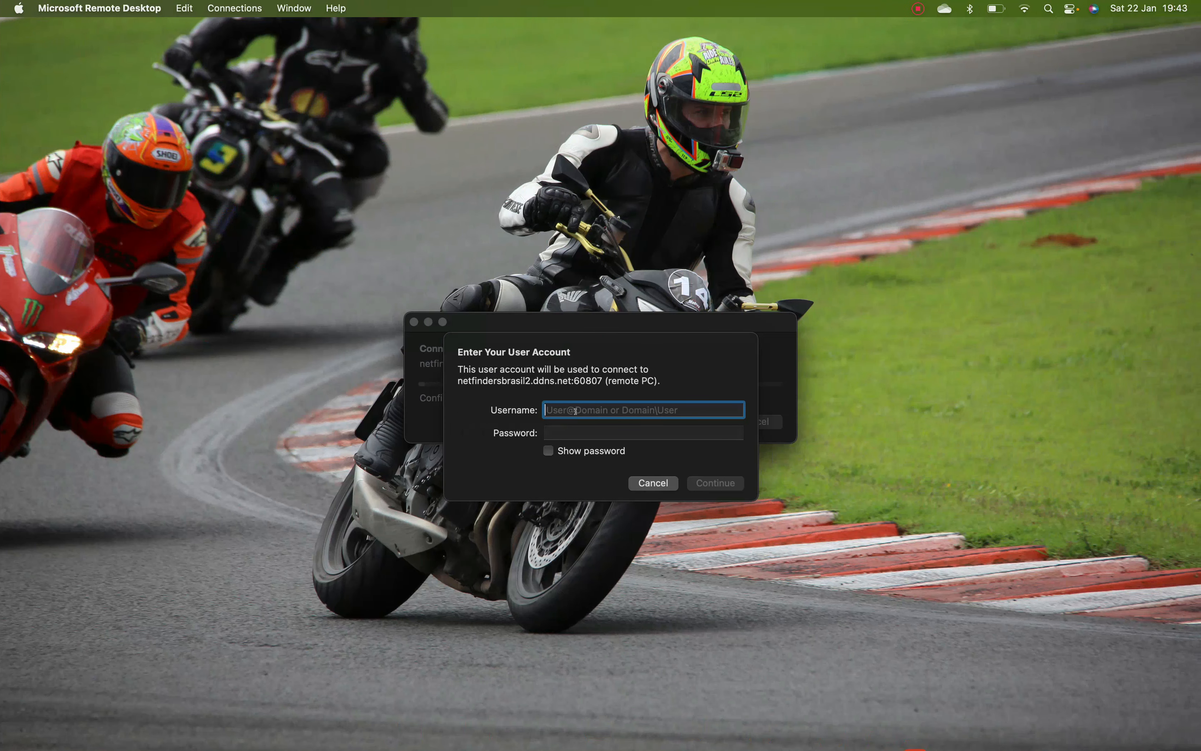
type("mr.robot")
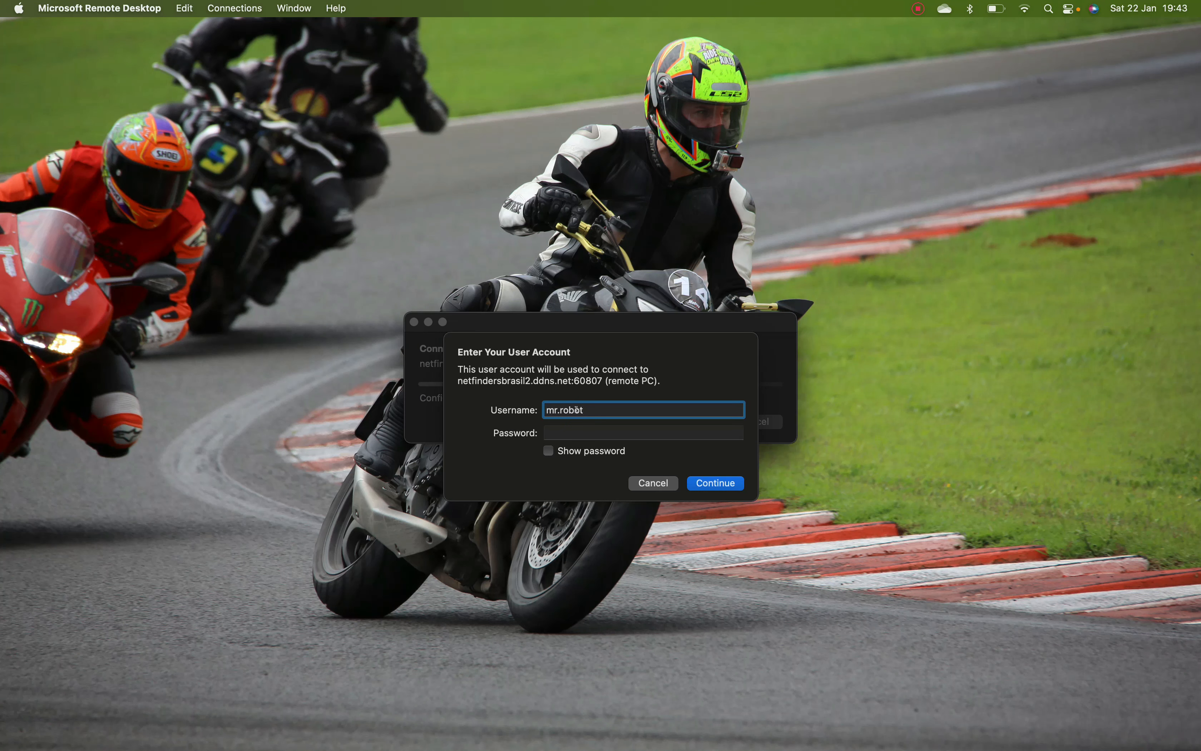
key("Tab")
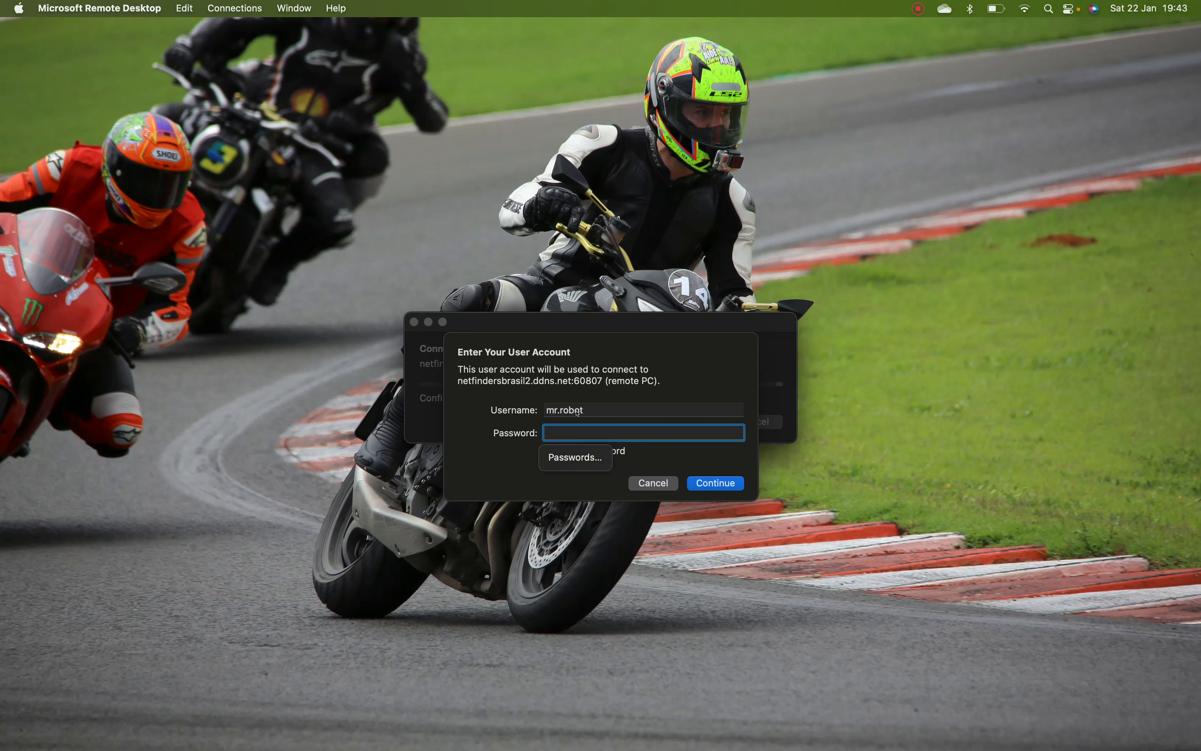
type("•••••••")
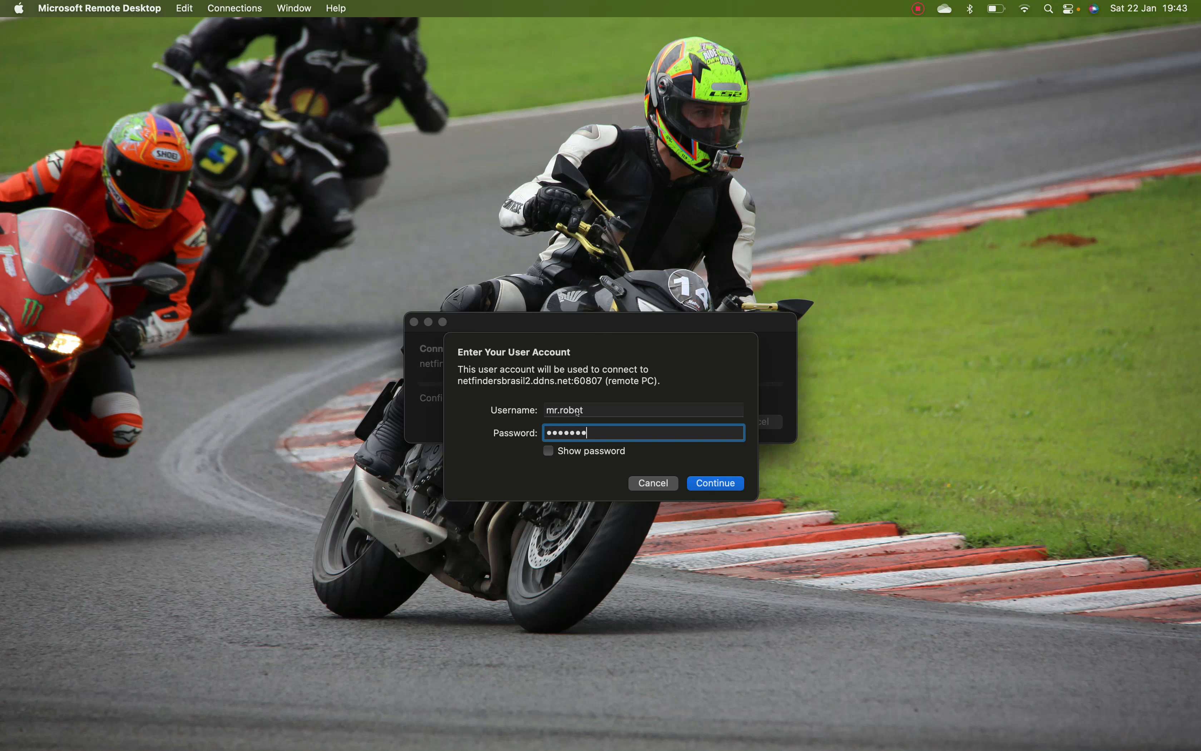
key("Return")
key("Return")
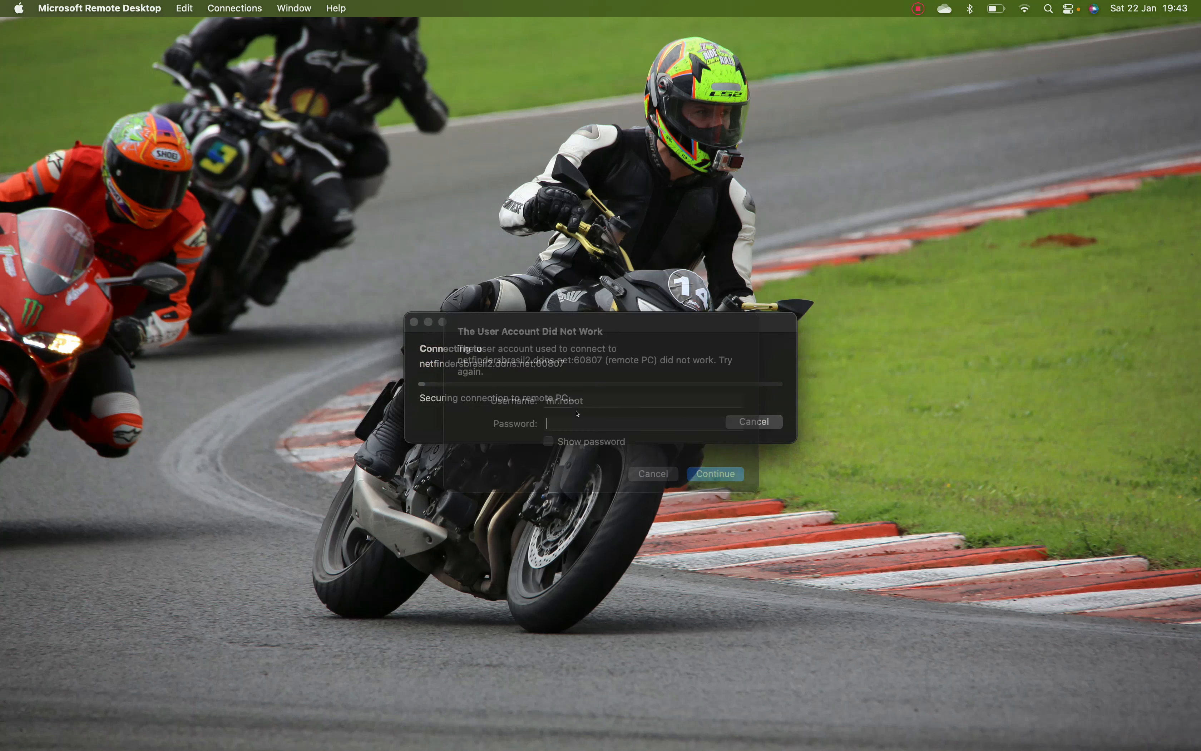
type("••••••••")
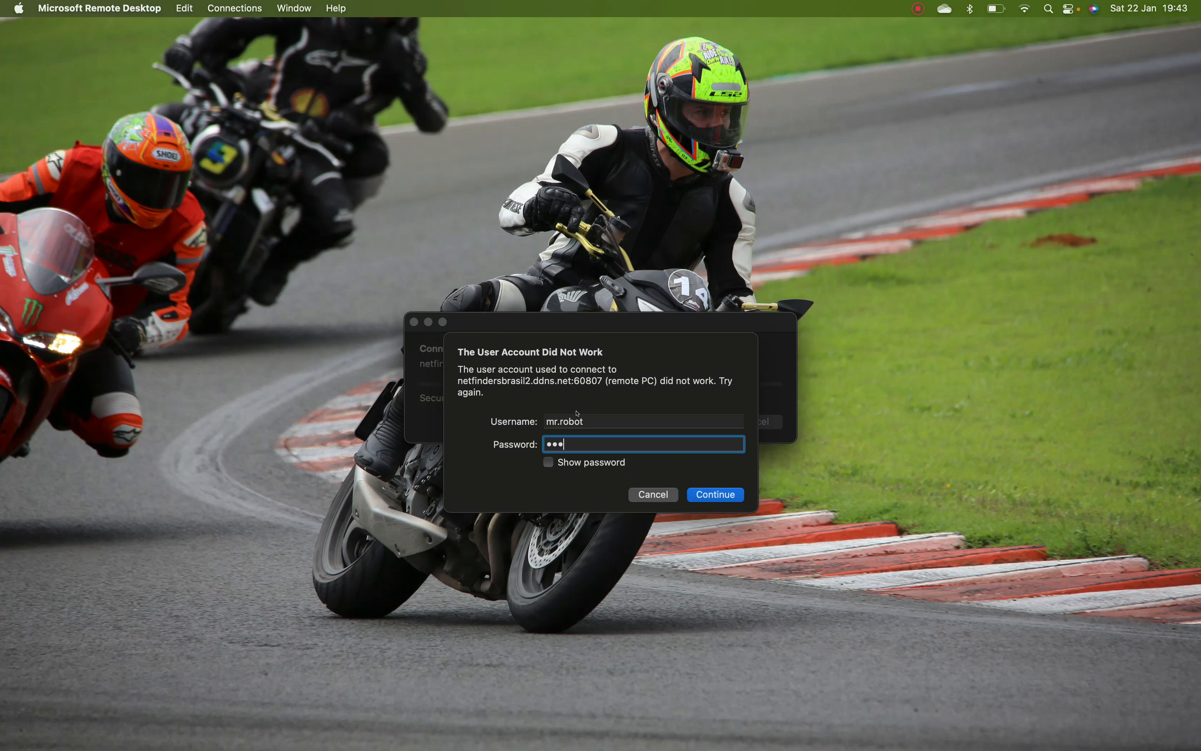
key("Return")
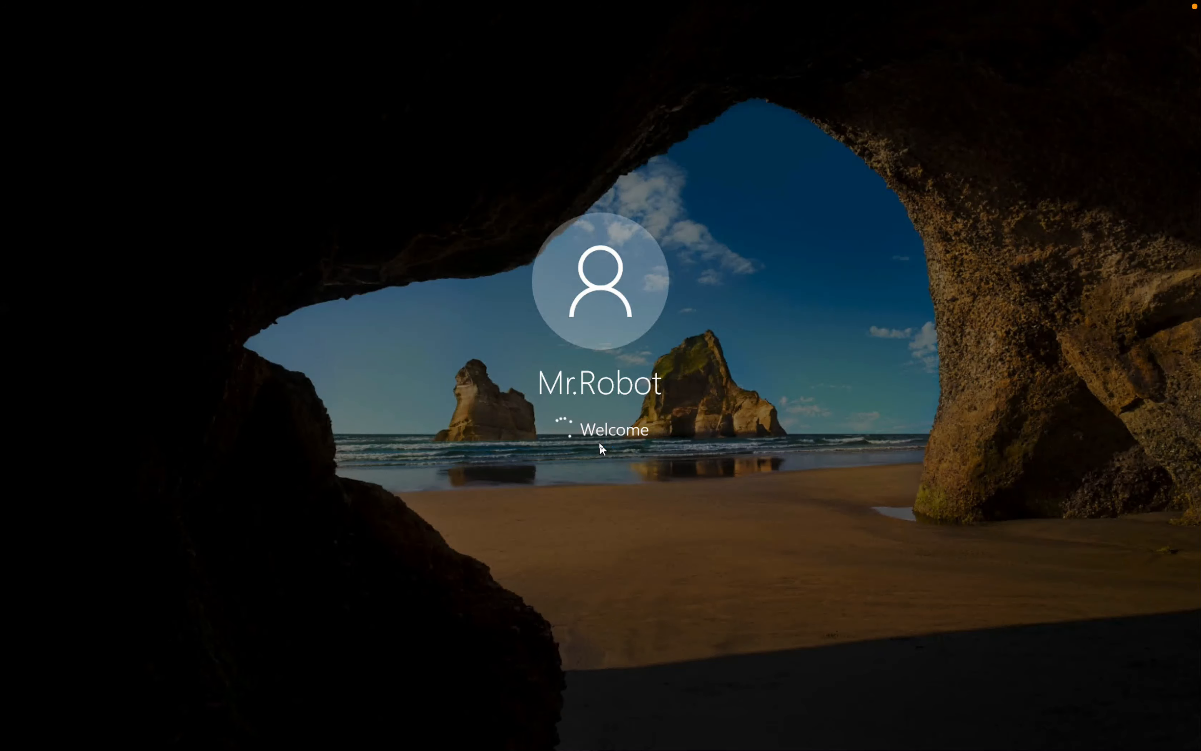
Allow the W10 PC to be discoverable by other devices on the securitylab.com network.
key("ctrl+Up")
key("ctrl+Up")
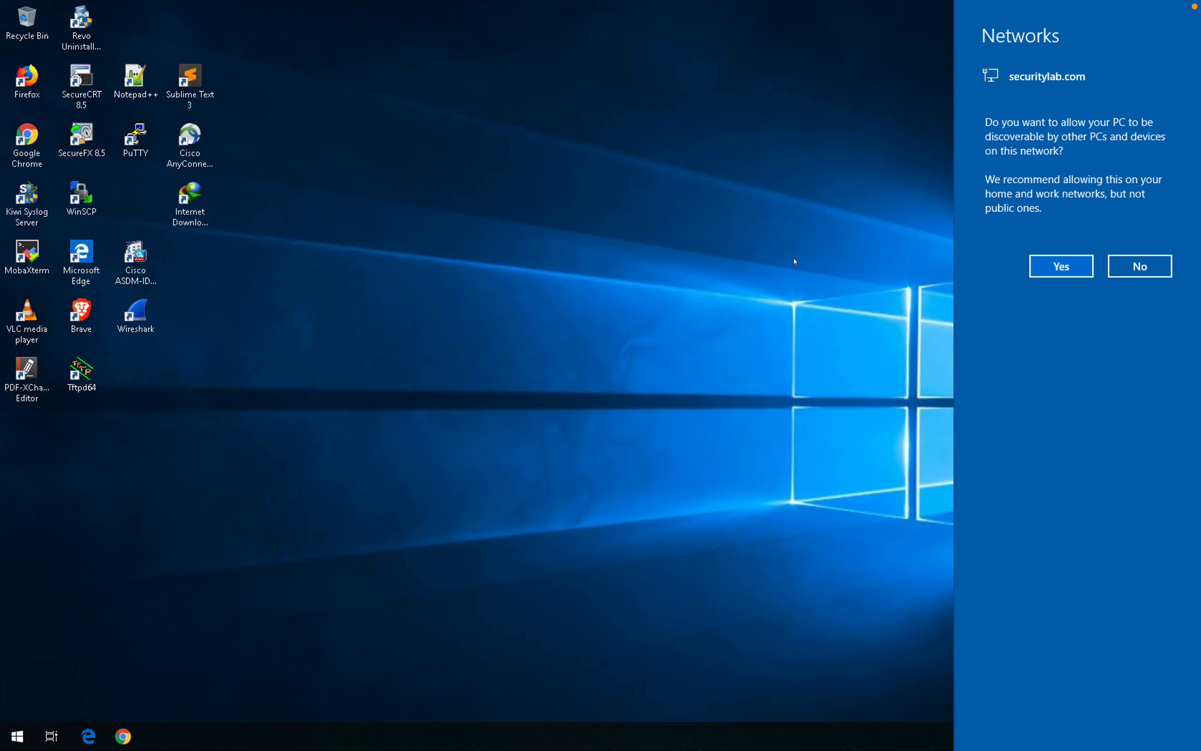
left_click(1069, 259)
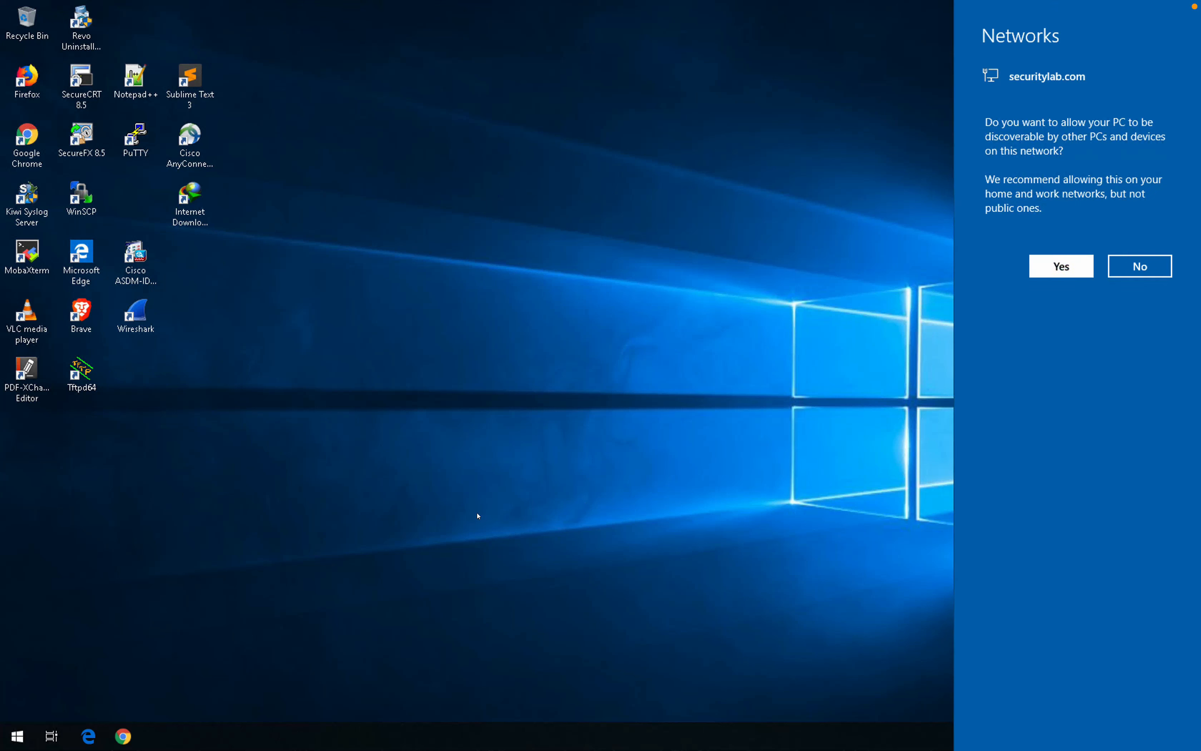
Run ipconfig in Command Prompt and examine the first Ethernet adapter's IPv4 address, default gateway and DNS suffix.
left_click(21, 739)
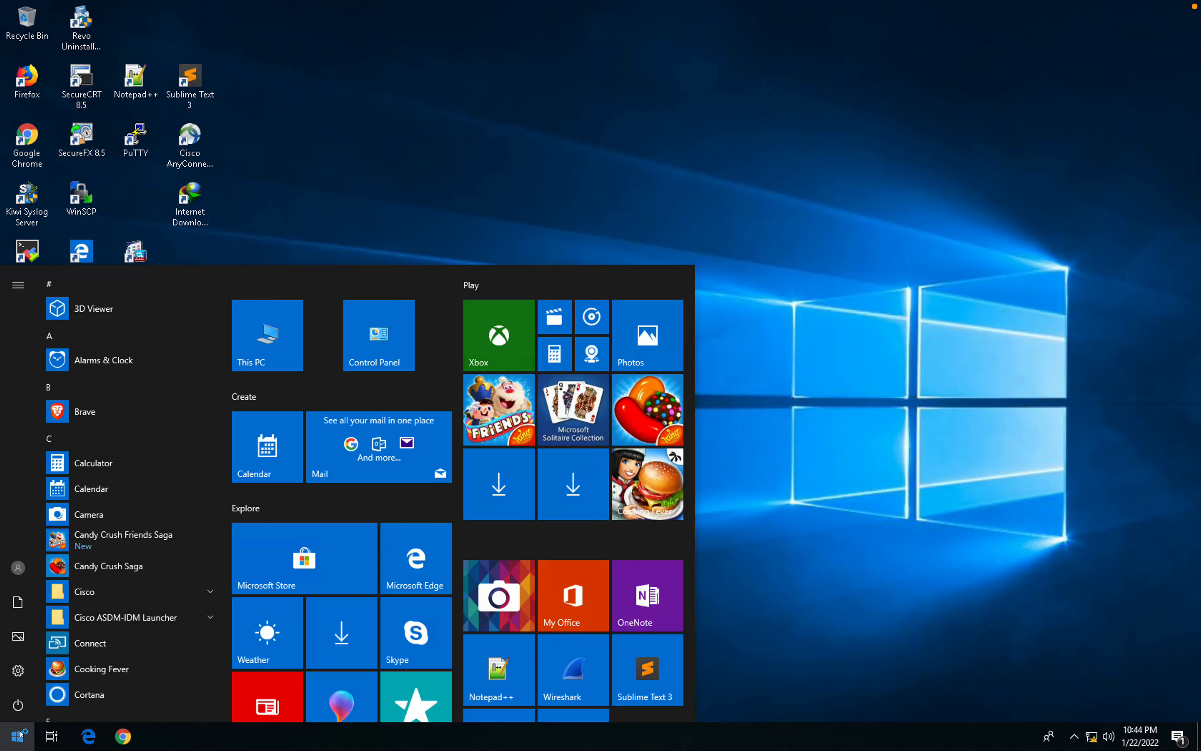
left_click(21, 735)
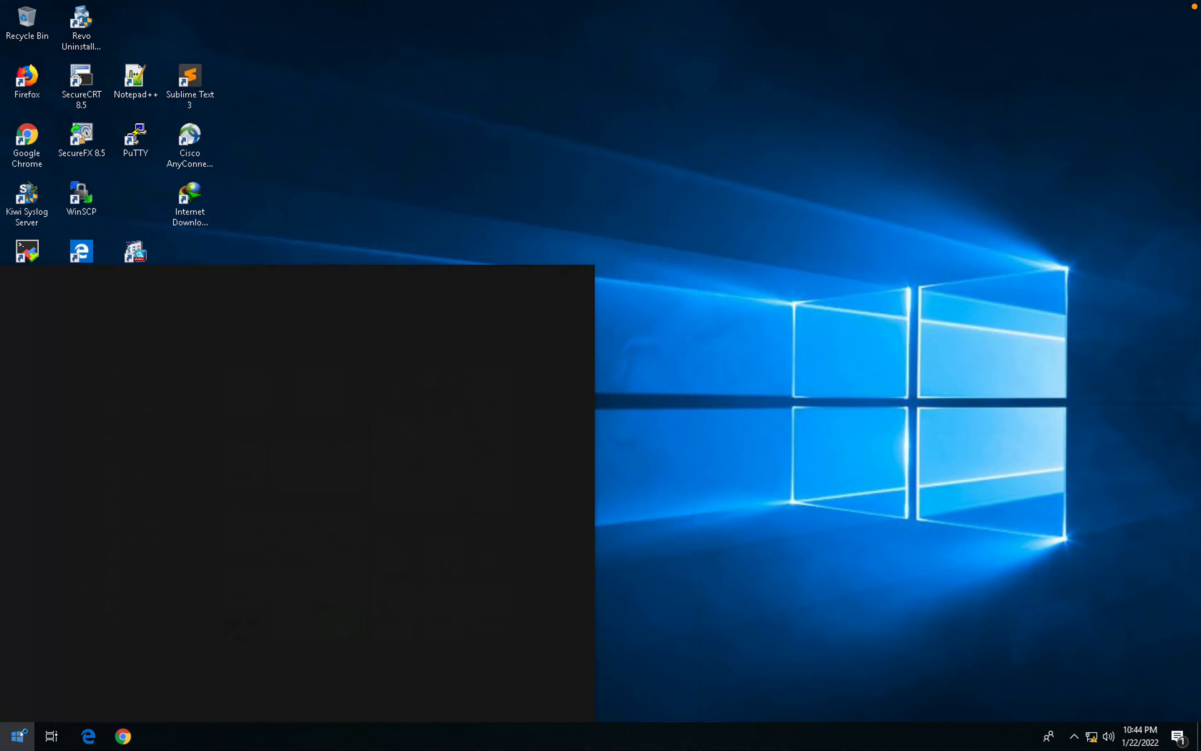
type("cmd")
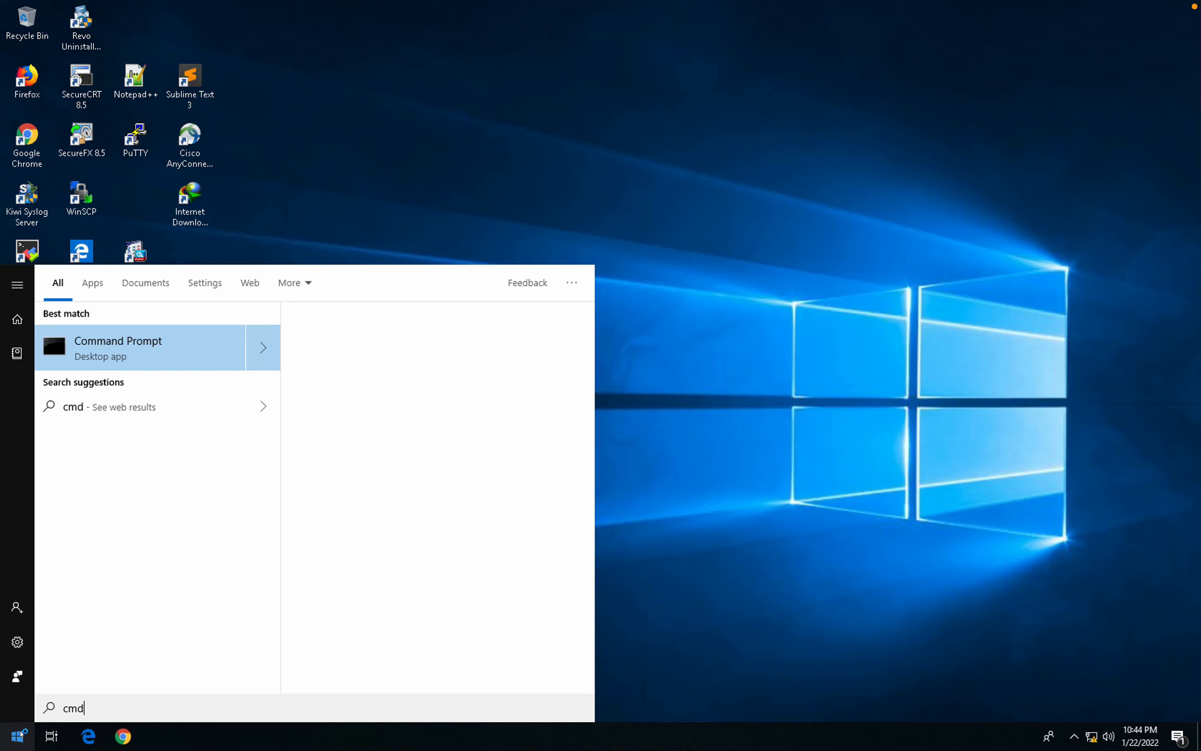
left_click(21, 735)
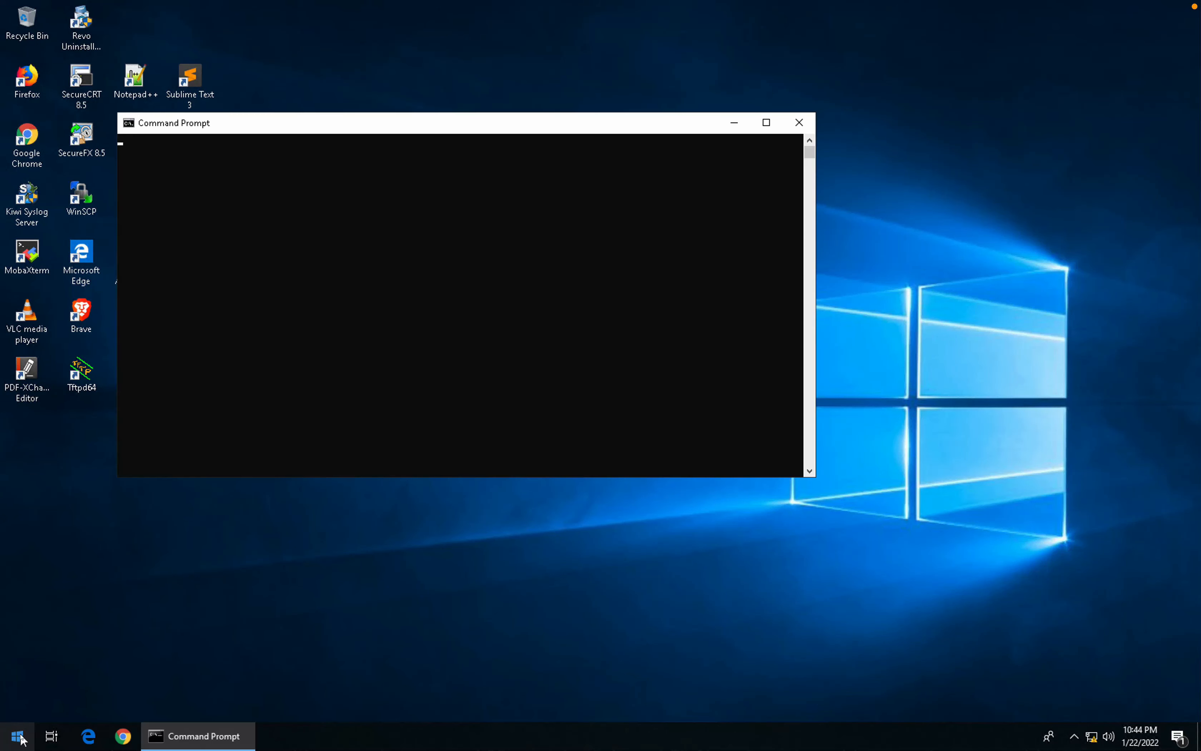
type("ipconfig")
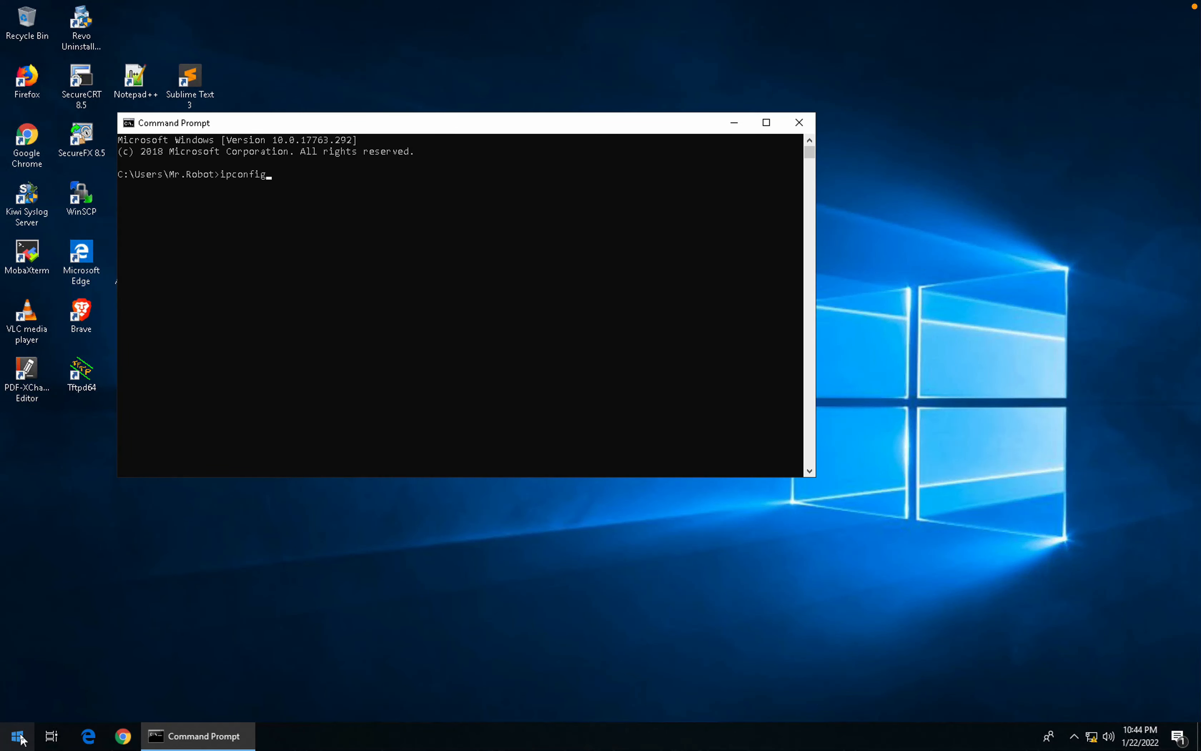
key("Return")
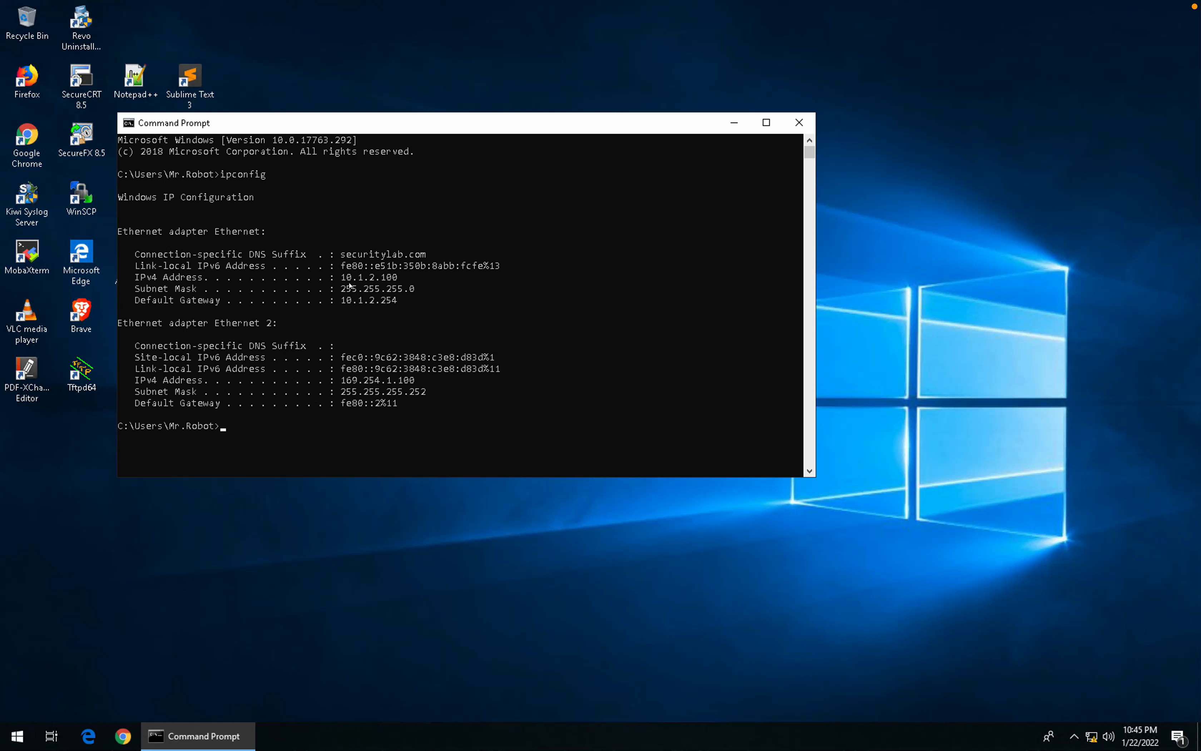
left_click_drag(343, 278, 403, 300)
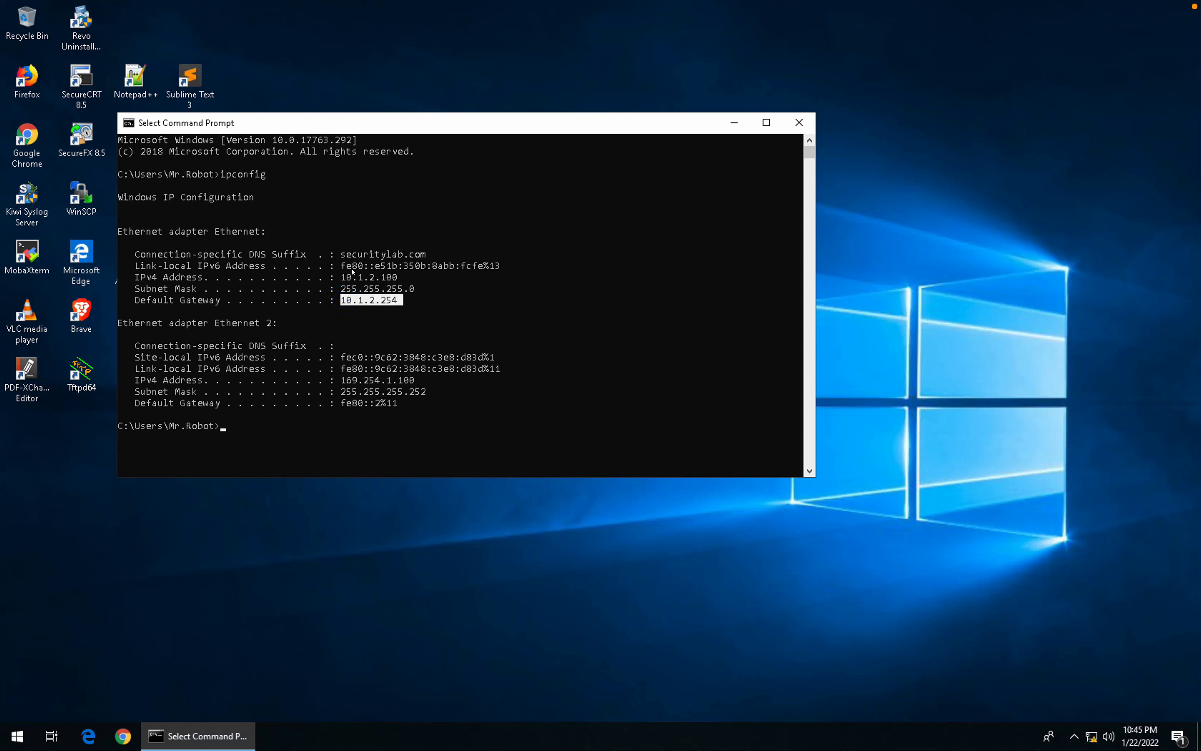
left_click_drag(348, 257, 422, 257)
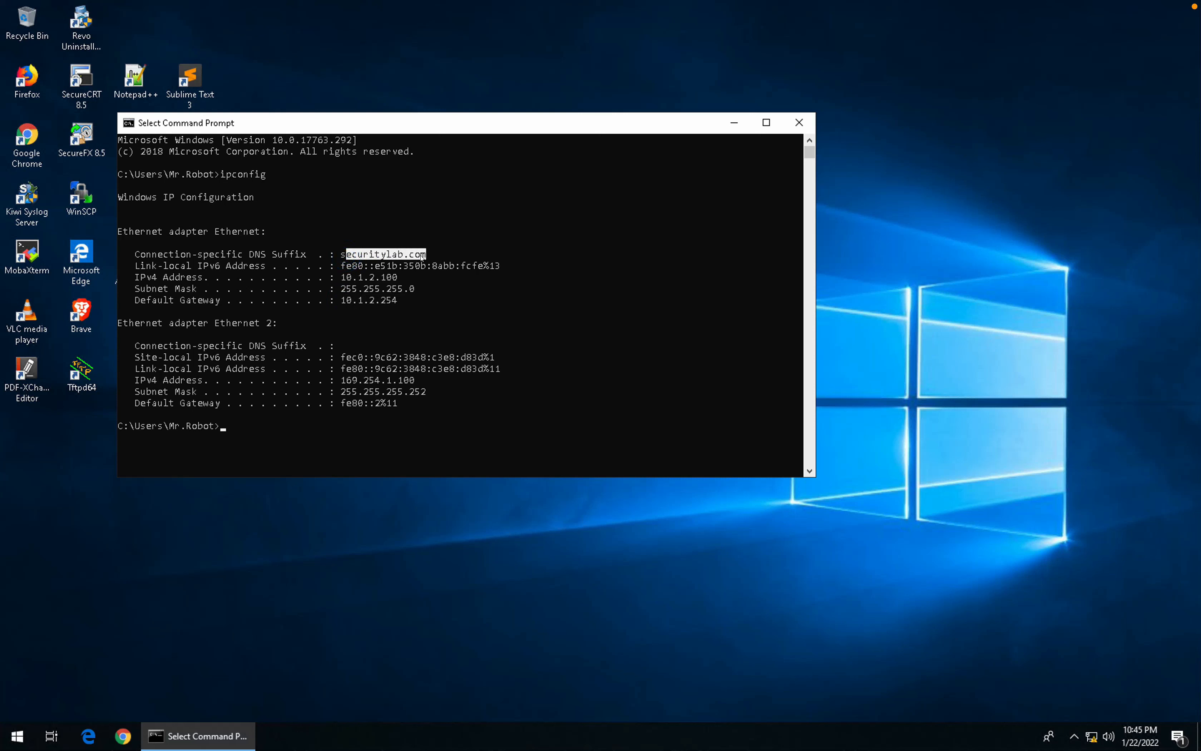